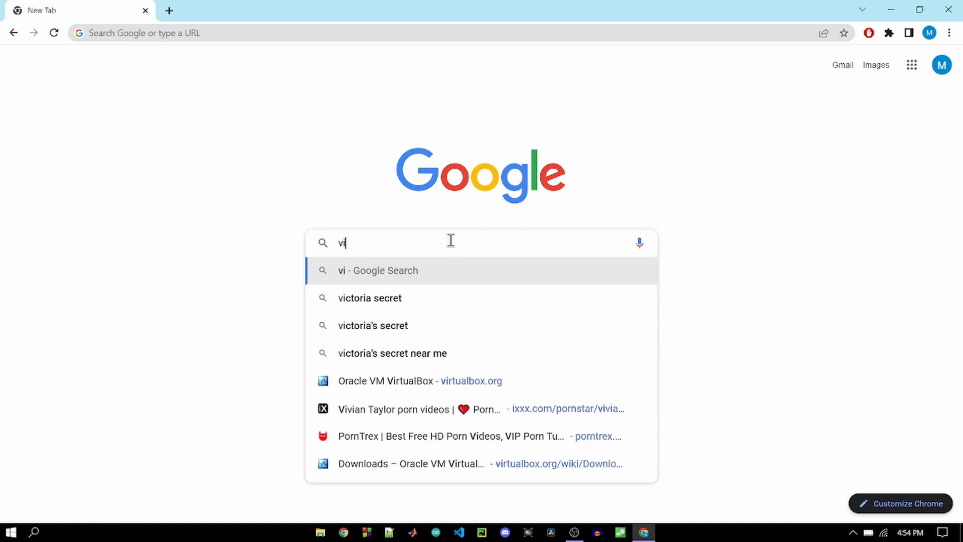
- Search Google for virtualbox and open the Oracle VM VirtualBox website from the results
type("rs")
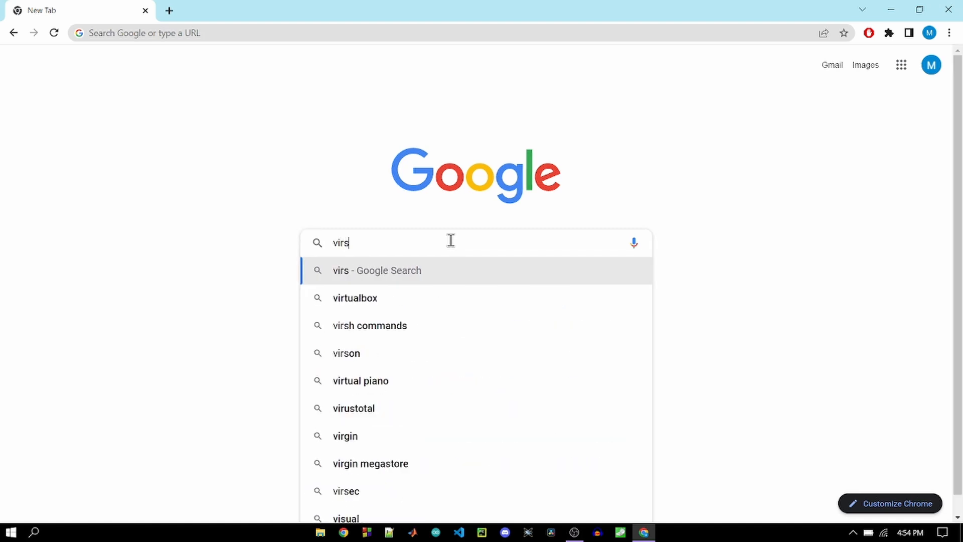
key("Down")
key("Down")
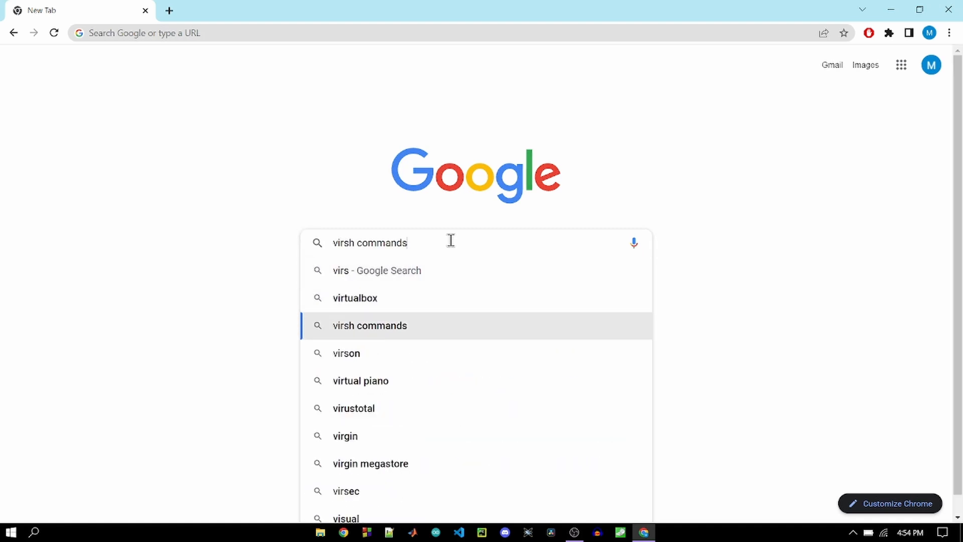
key("Up")
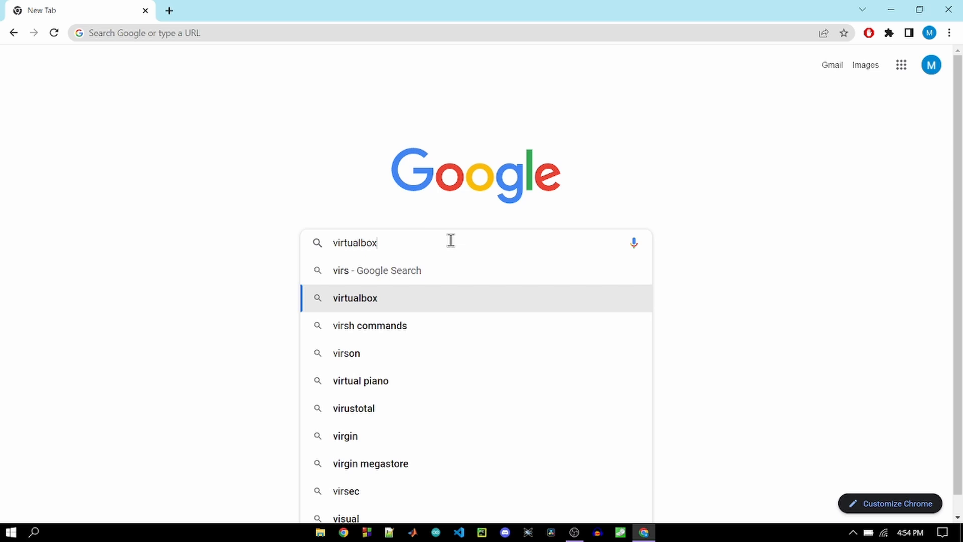
key("Return")
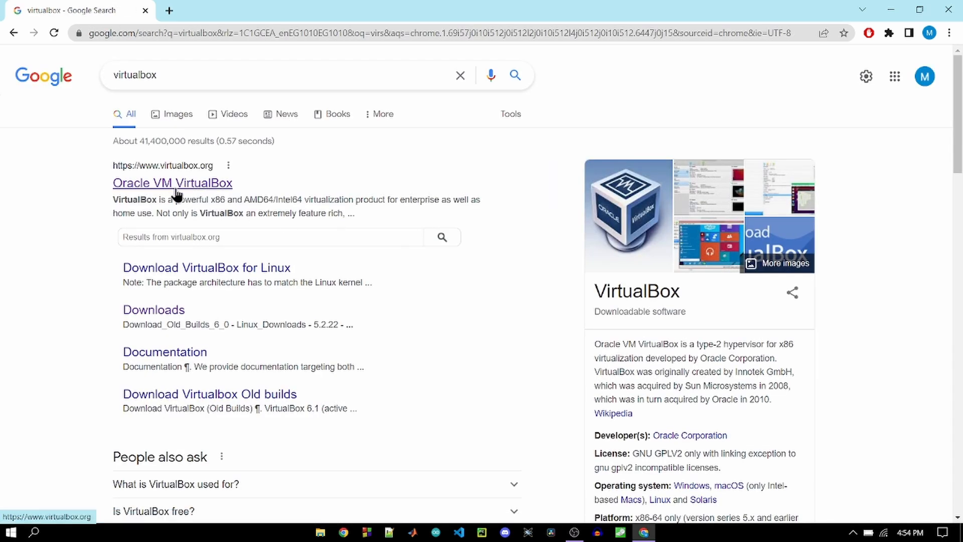
left_click(172, 186)
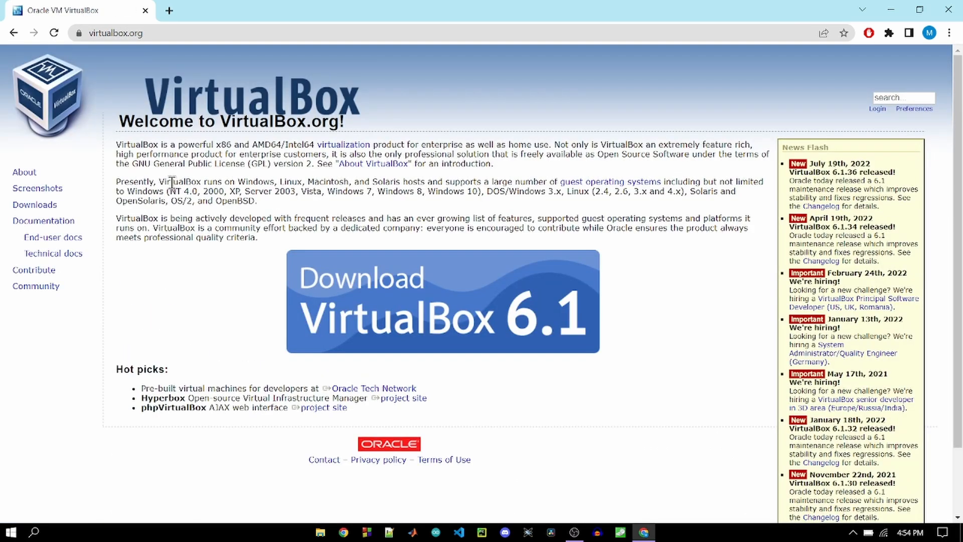
- Download the VirtualBox 6.1.36 platform package for Windows hosts and launch the installer
left_click(450, 307)
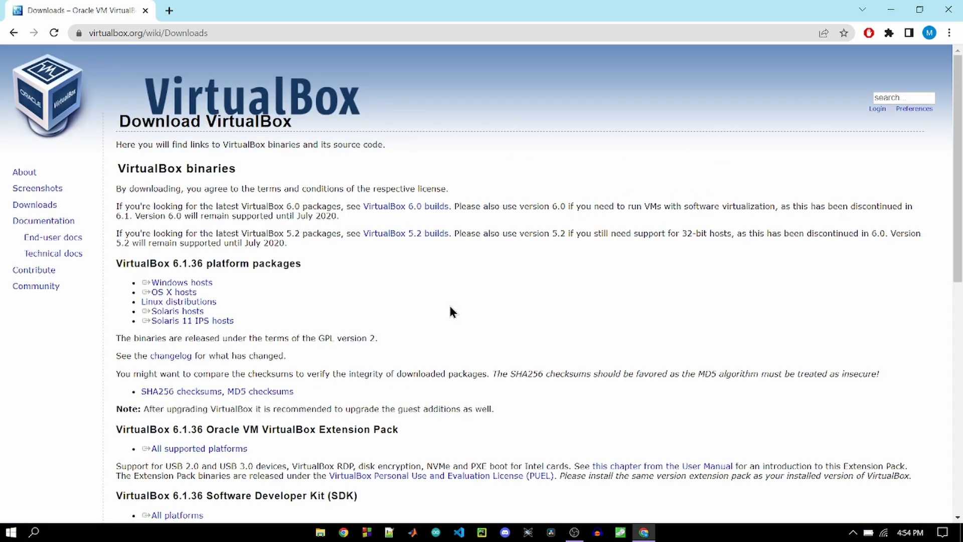
left_click(179, 284)
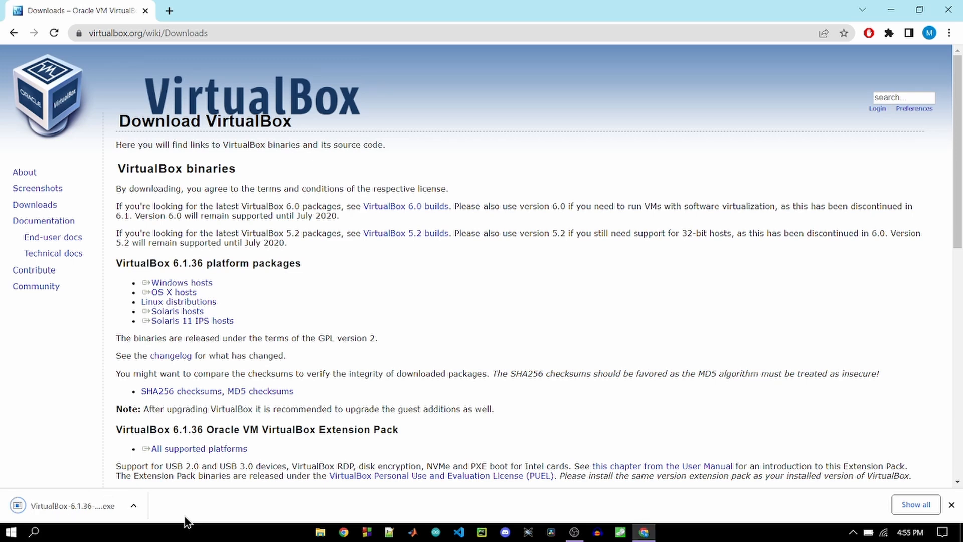
left_click(88, 504)
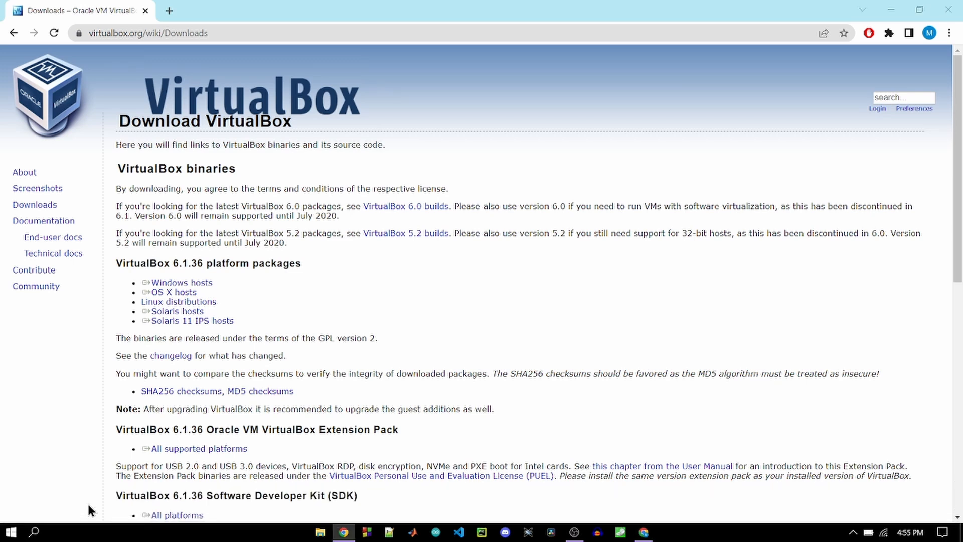
left_click(891, 9)
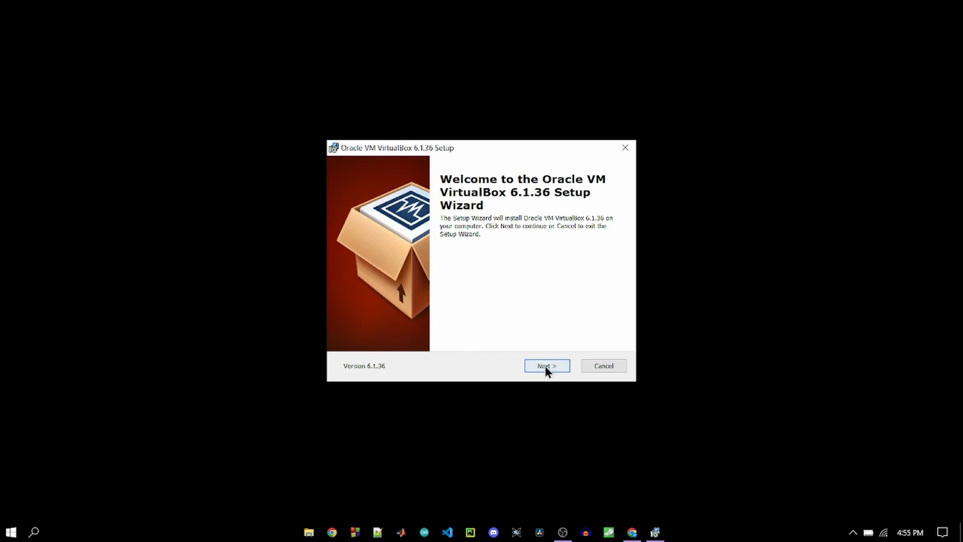
- Install Oracle VM VirtualBox 6.1.36 with the default features, location and shortcuts, and let it start after installation
left_click(545, 368)
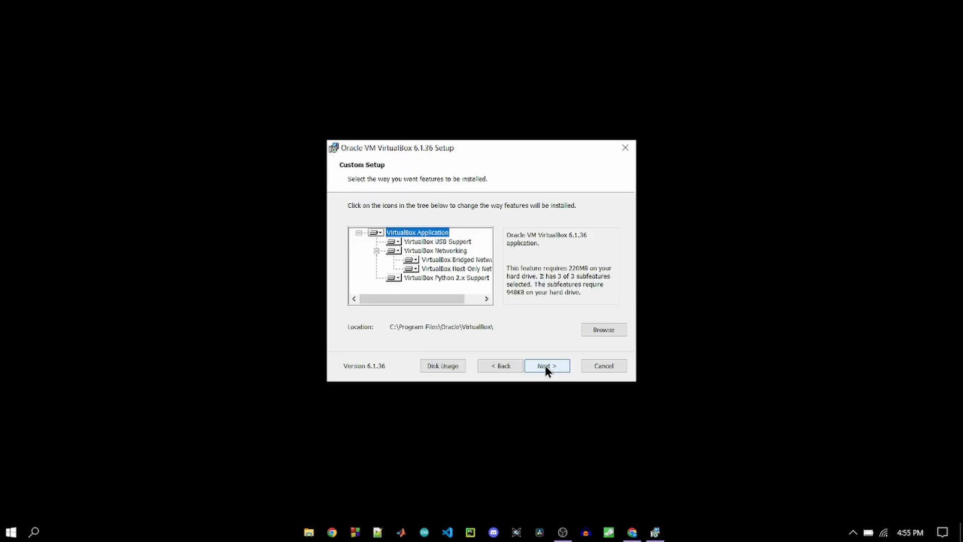
left_click(545, 365)
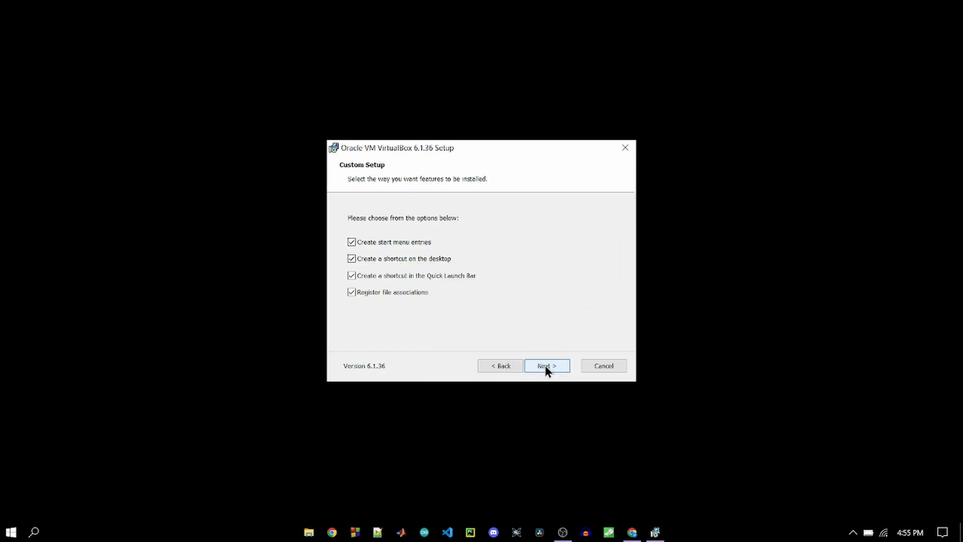
left_click(544, 366)
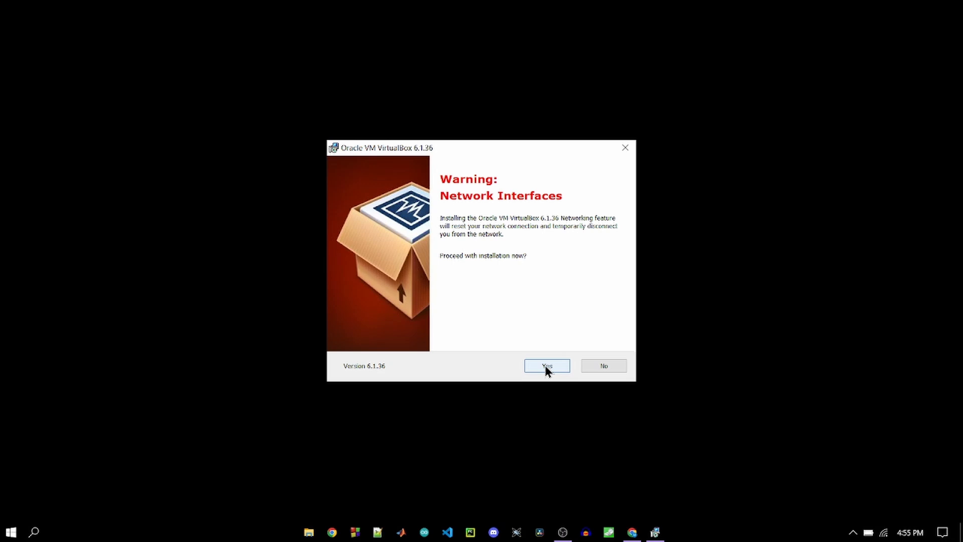
left_click(552, 370)
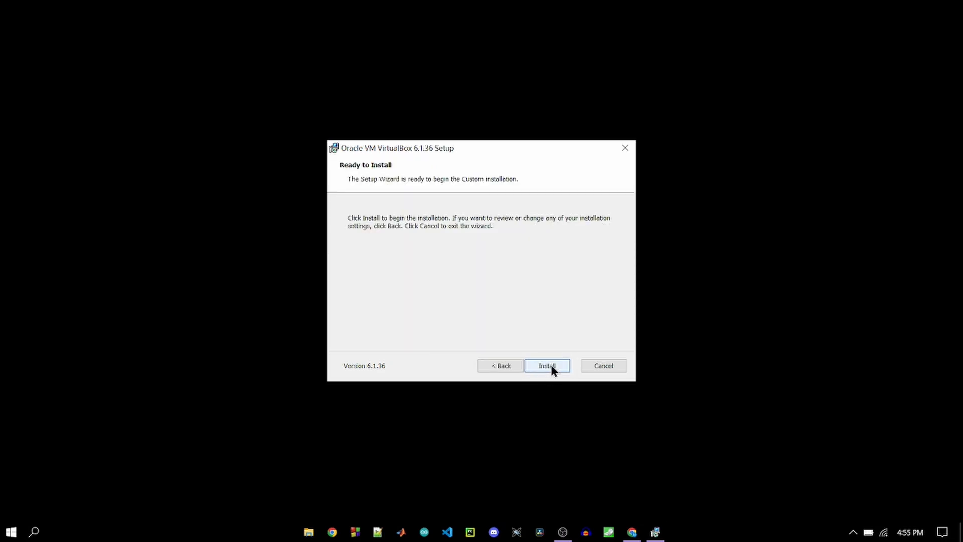
left_click(552, 368)
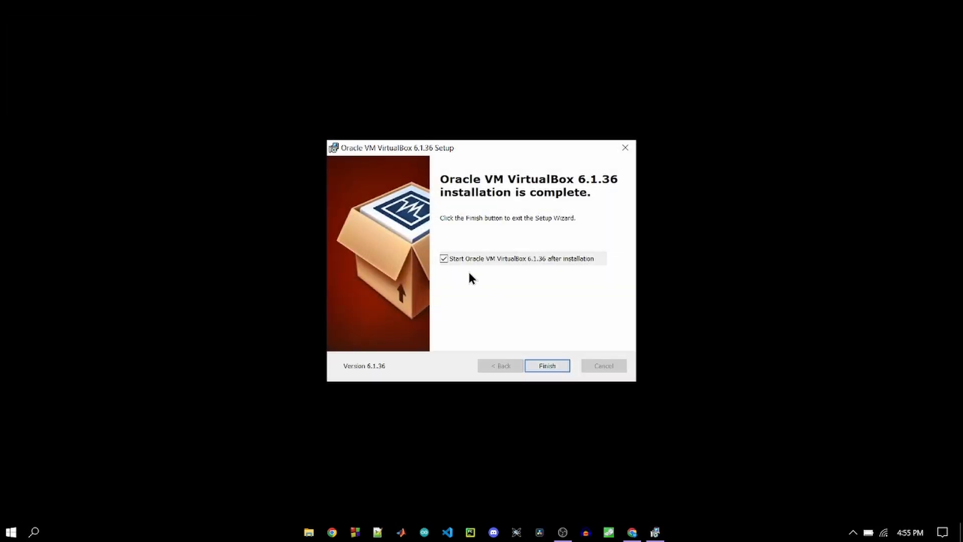
left_click(545, 367)
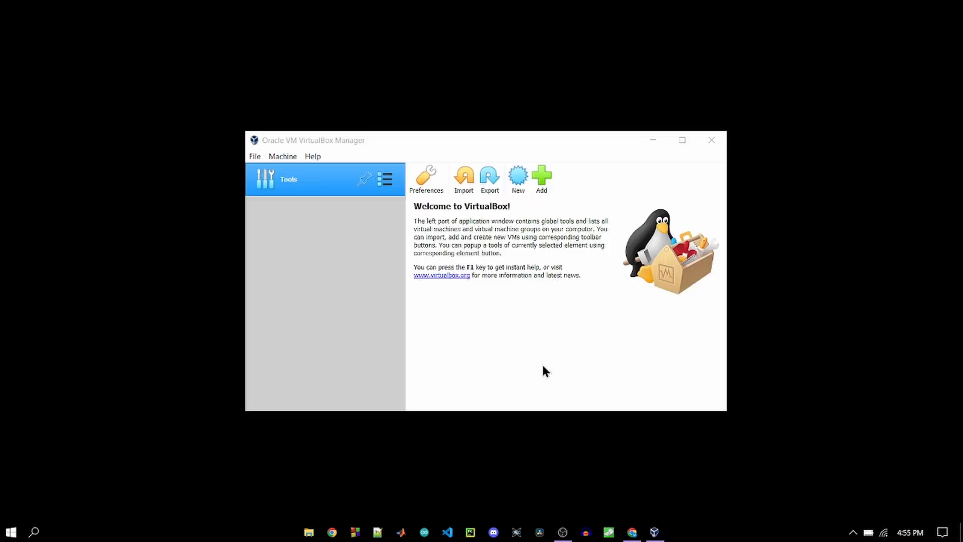
- Switch to Chrome, search for ubuntu in a new tab and open the ubuntu.com website
left_click(652, 140)
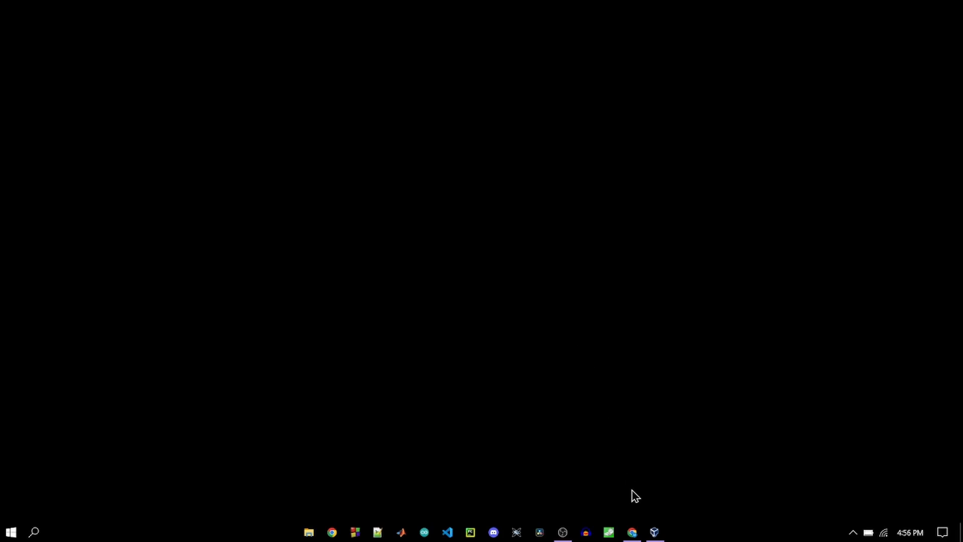
left_click(632, 532)
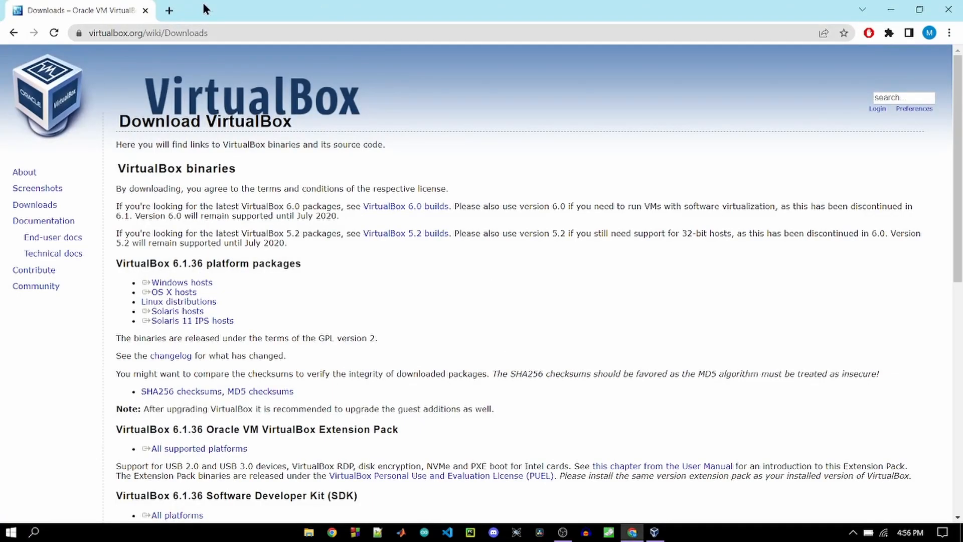
left_click(169, 10)
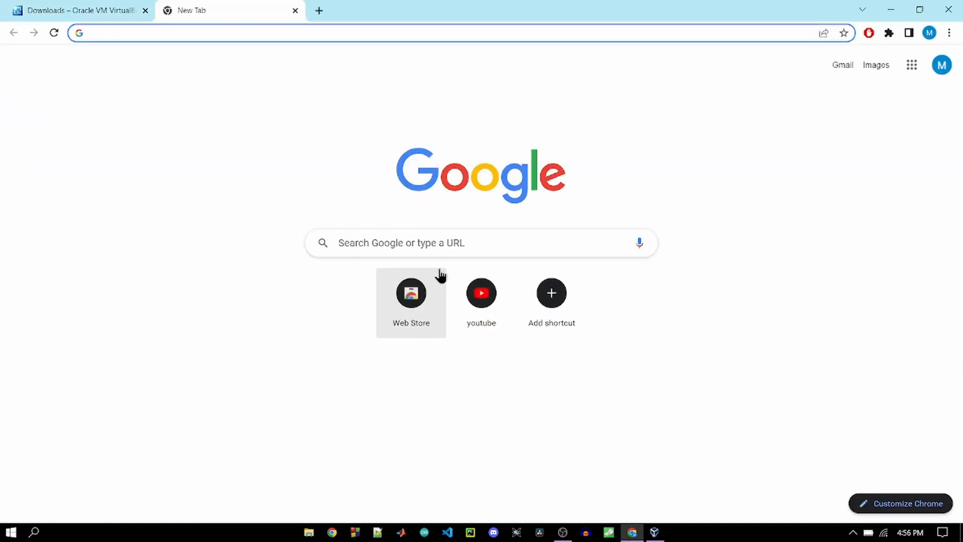
left_click(438, 244)
type("ubu")
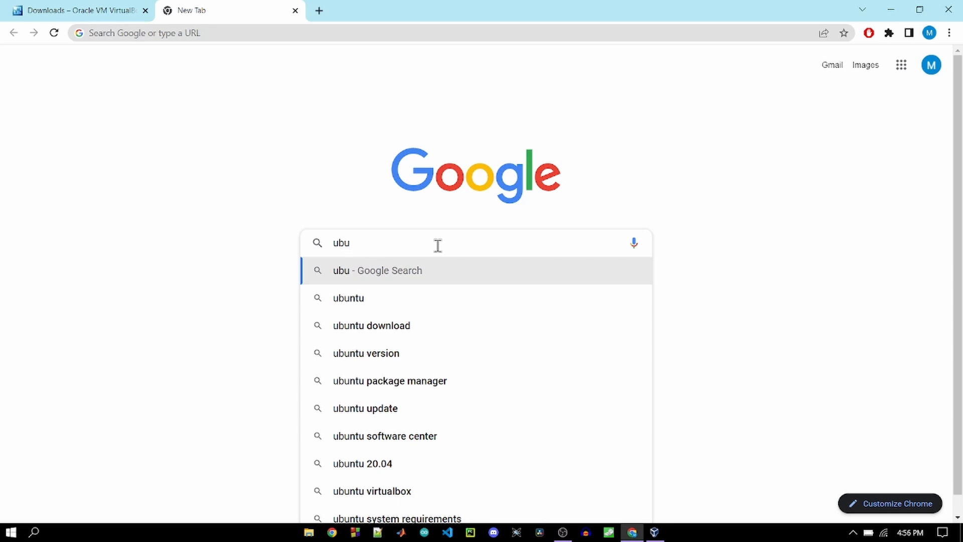
key("Down")
key("Return")
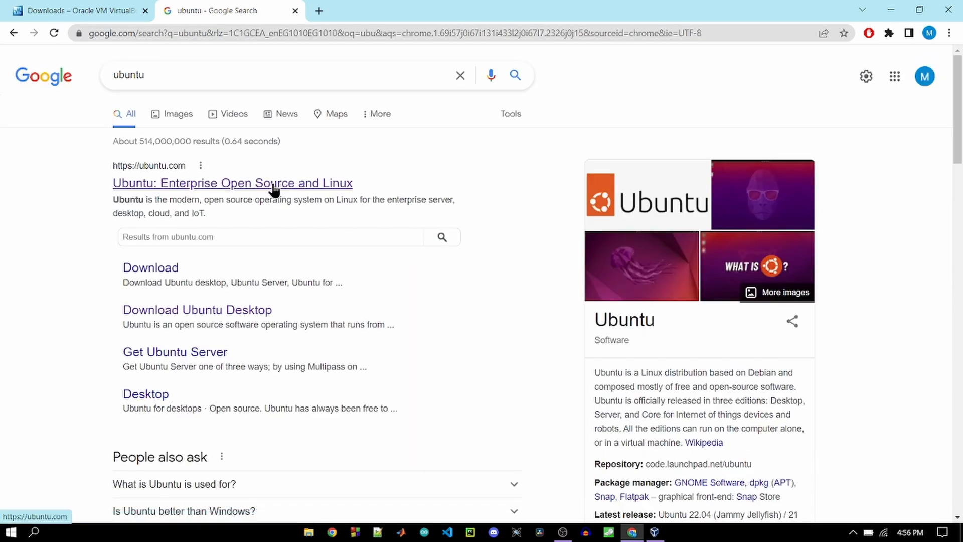
left_click(274, 183)
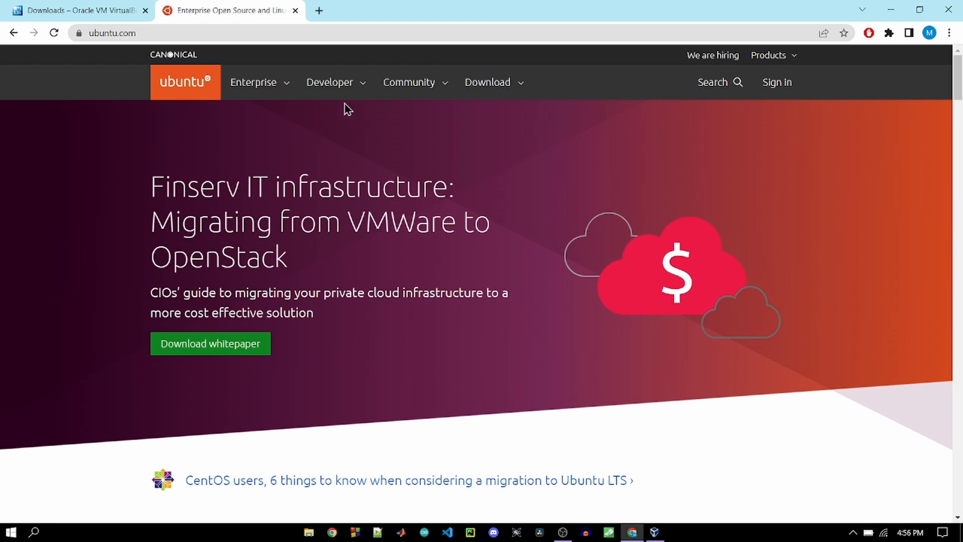
- Open the Ubuntu Desktop download page and go to the Ubuntu 22.04 LTS section
left_click(501, 88)
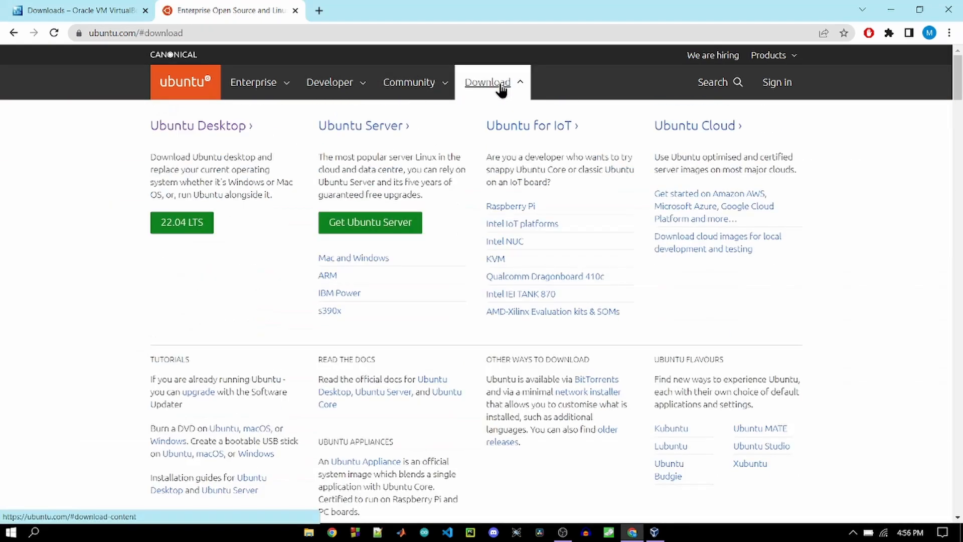
left_click(198, 129)
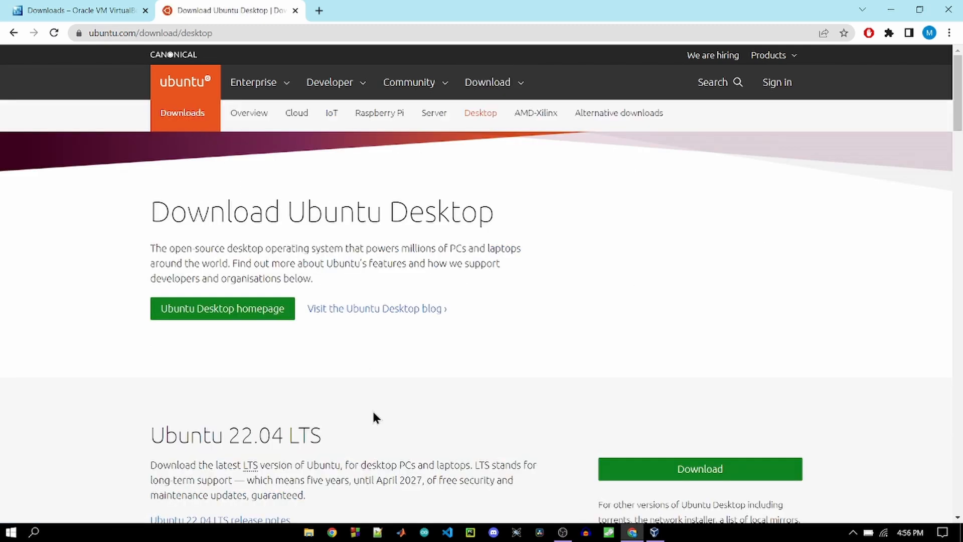
scroll(372, 410, "down", 5)
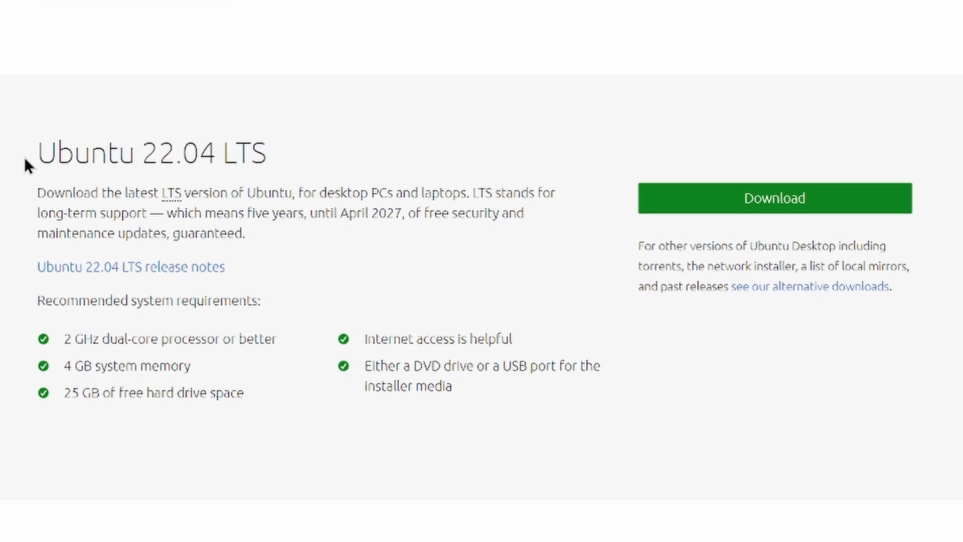
- Review the recommended processor, memory and hard drive requirements for Ubuntu 22.04 LTS
left_click_drag(24, 158, 319, 169)
left_click(319, 162)
left_click_drag(34, 300, 265, 312)
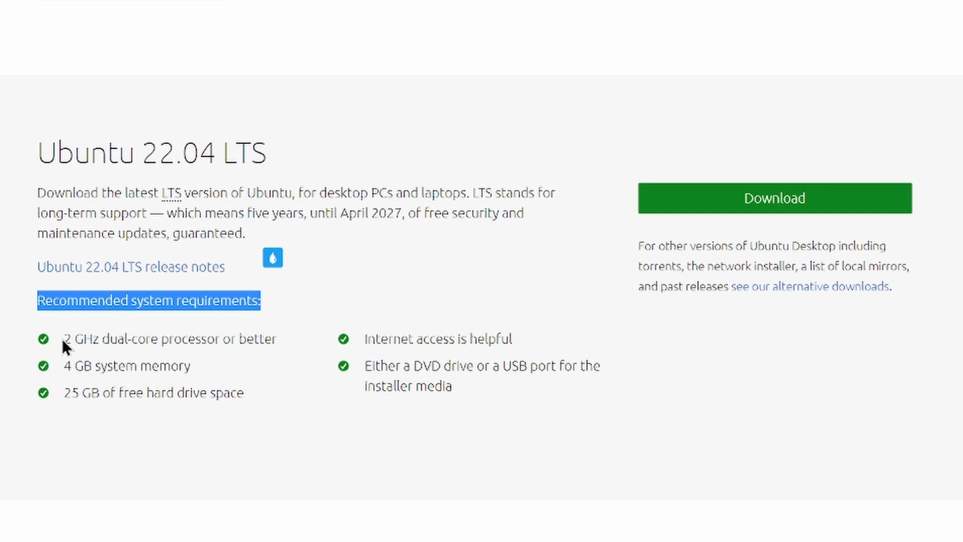
left_click_drag(64, 337, 206, 351)
left_click_drag(273, 351, 278, 348)
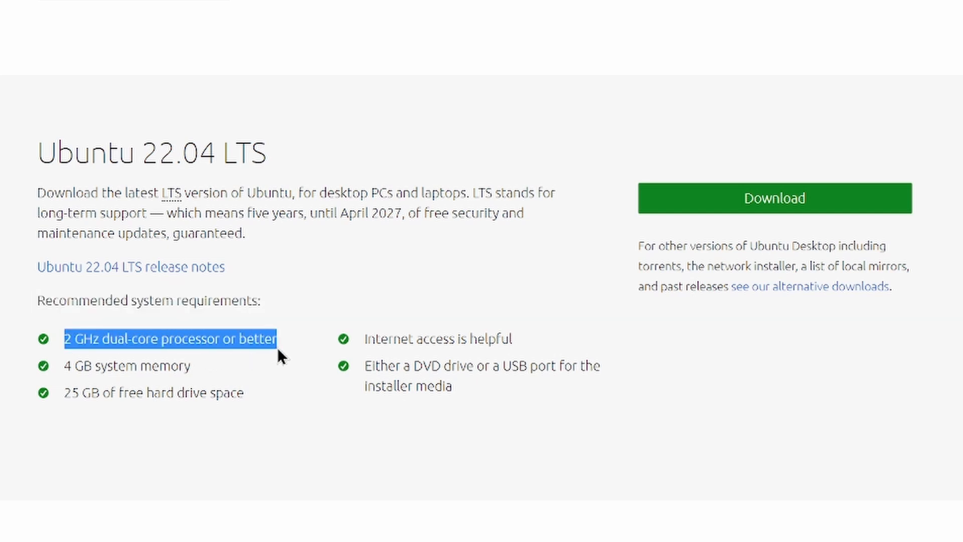
left_click_drag(64, 364, 191, 368)
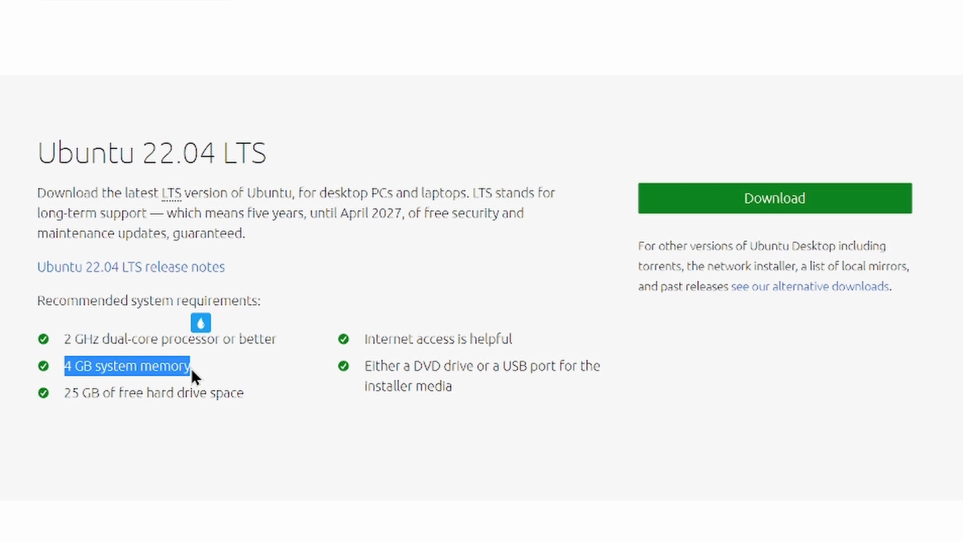
left_click_drag(65, 393, 246, 396)
left_click(248, 396)
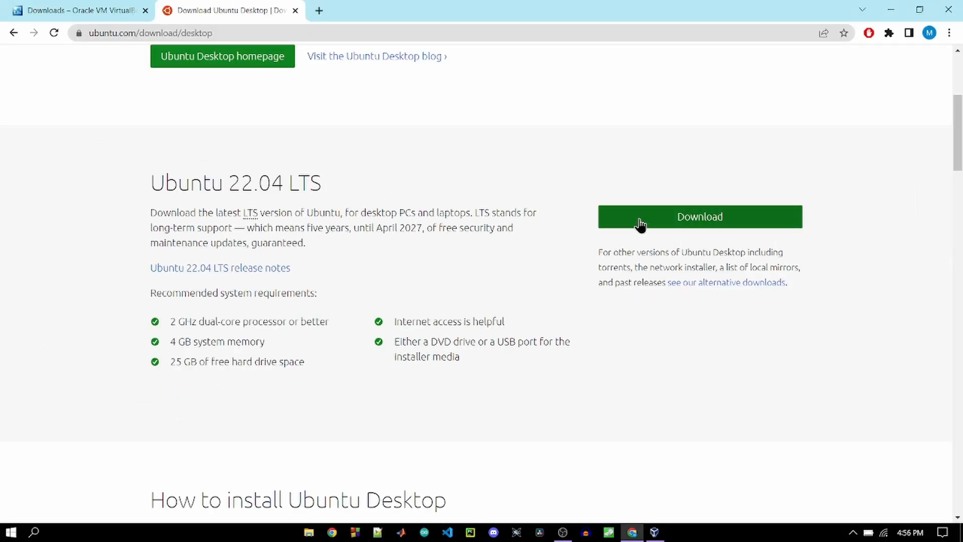
- Download the Ubuntu 22.04 LTS desktop image and check its progress in the browser's full downloads list
left_click(663, 223)
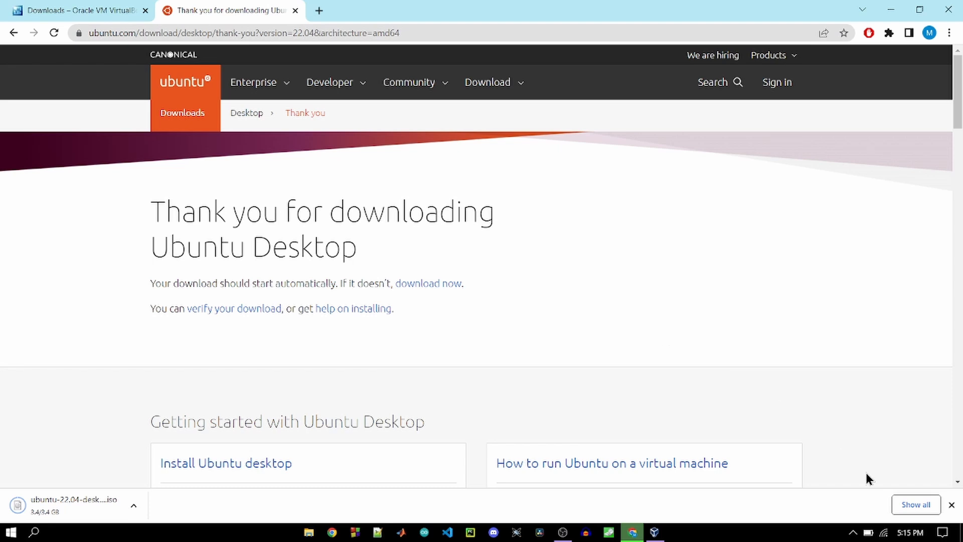
left_click(919, 505)
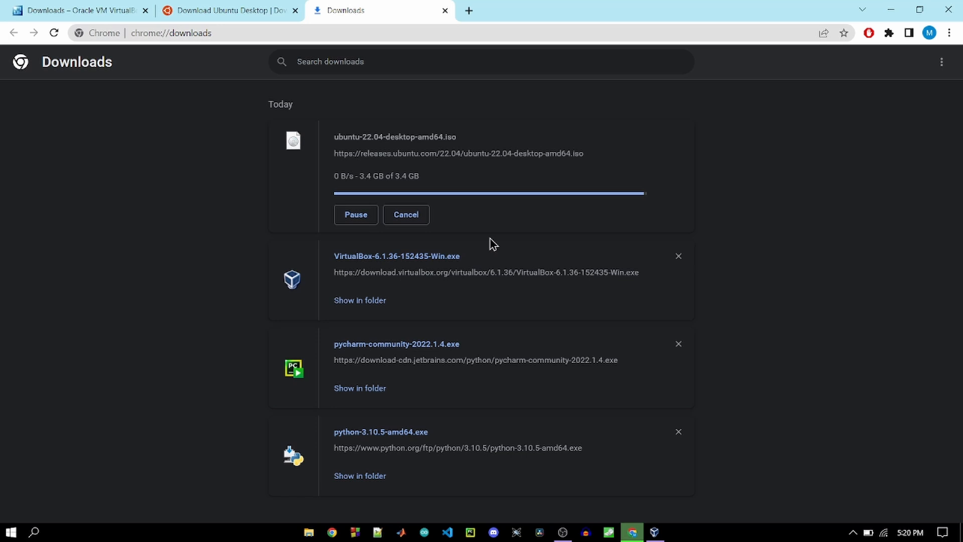
left_click(890, 9)
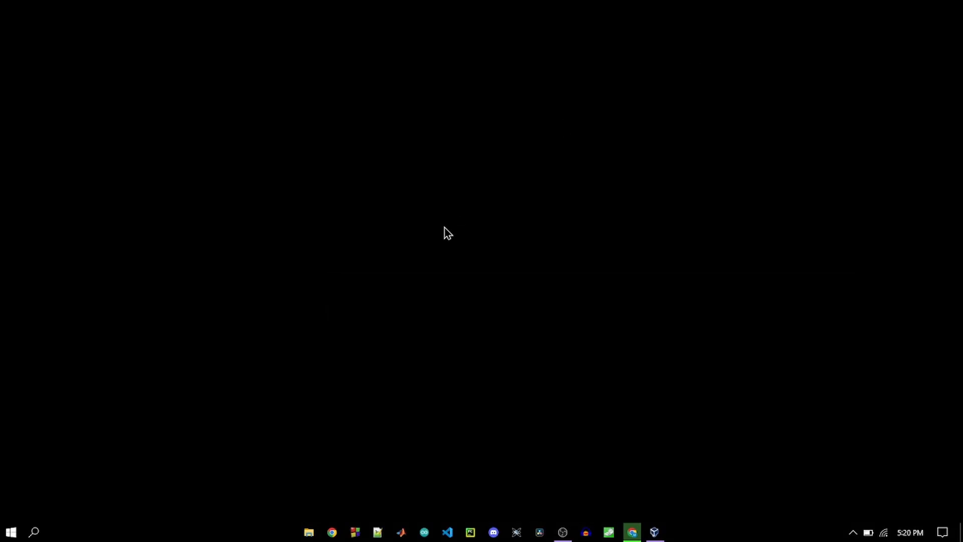
- Switch to VirtualBox and begin a new virtual machine named Ubuntu 22.04, with type Linux and version Ubuntu (64-bit)
left_click(654, 532)
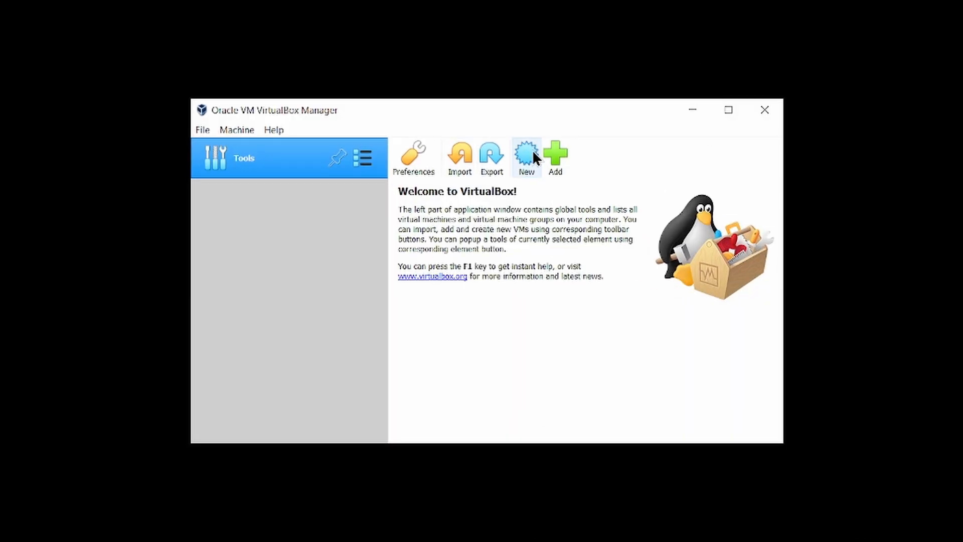
left_click(531, 149)
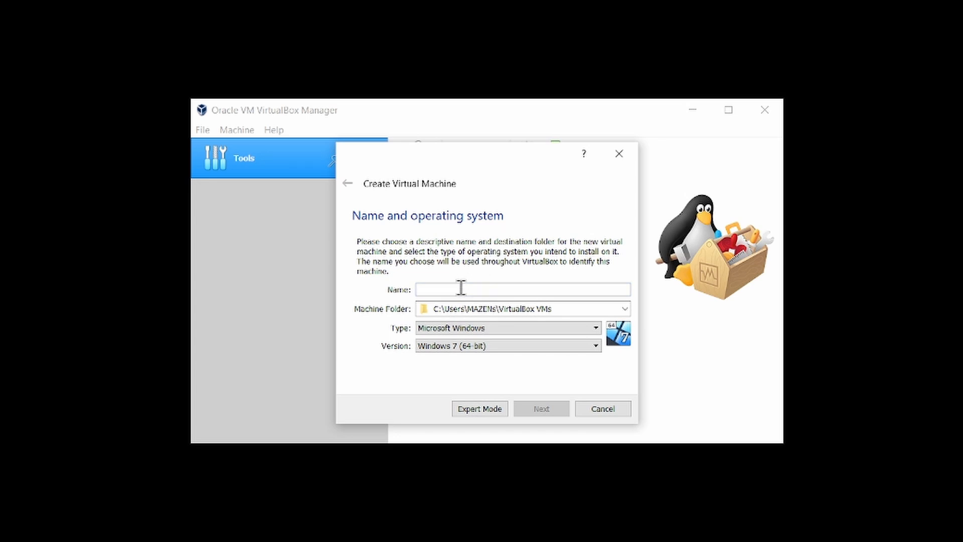
type("U")
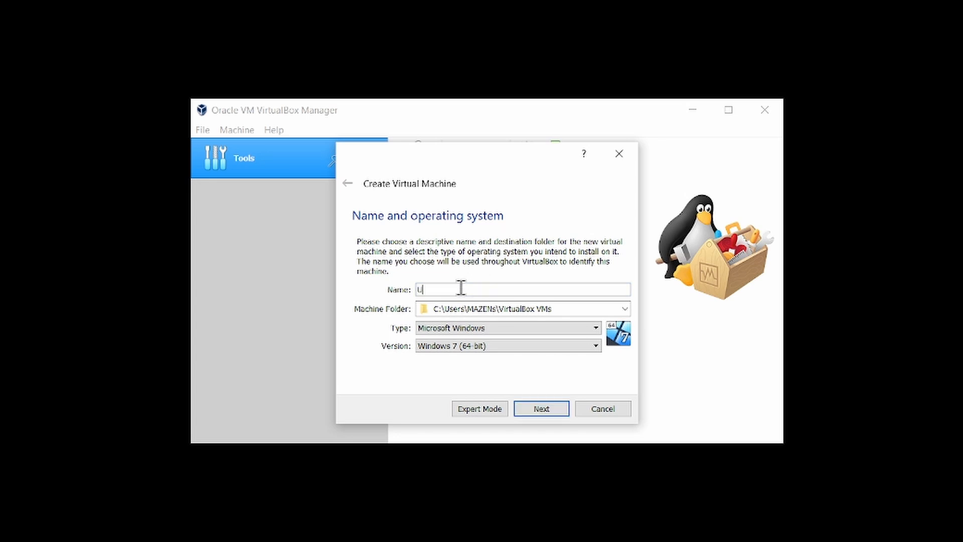
type("bunt")
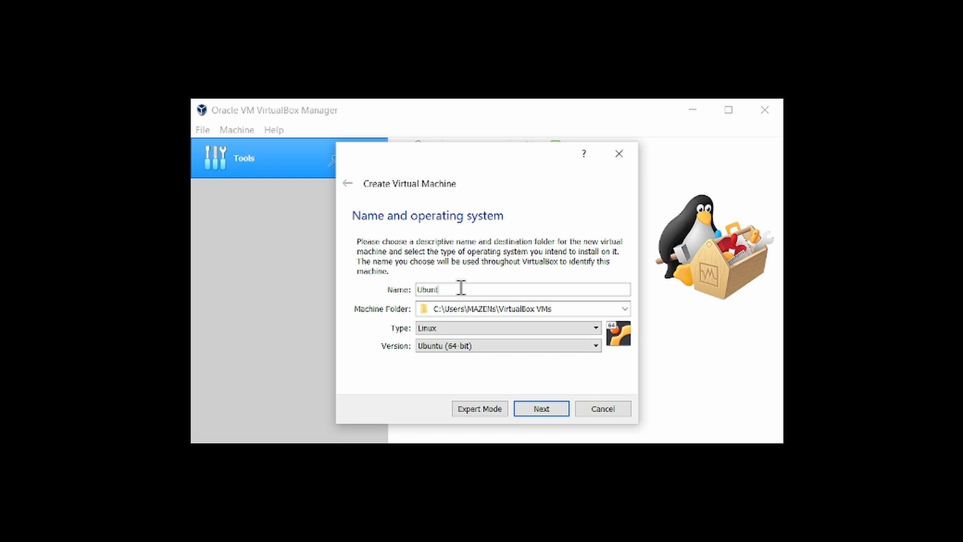
type("u 22.04")
left_click(578, 330)
left_click(578, 330)
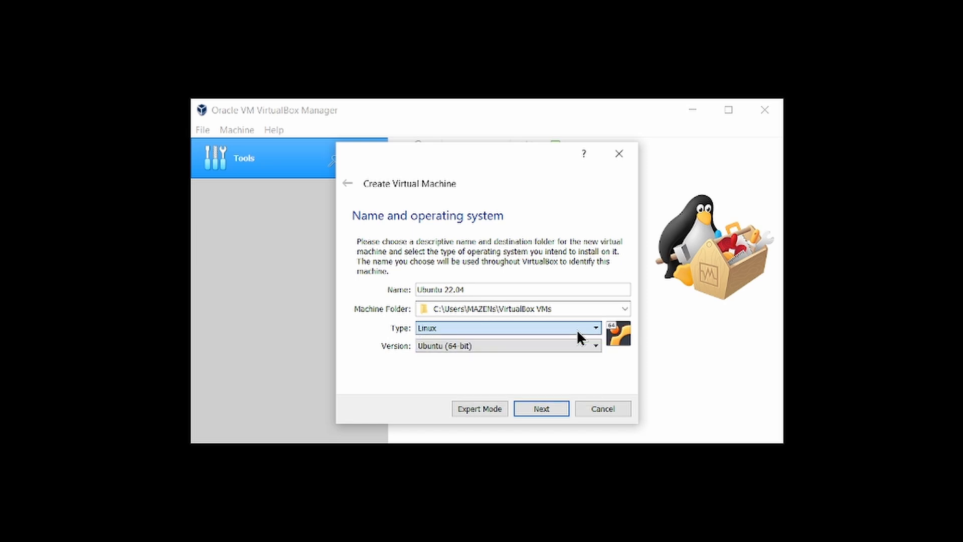
left_click(544, 344)
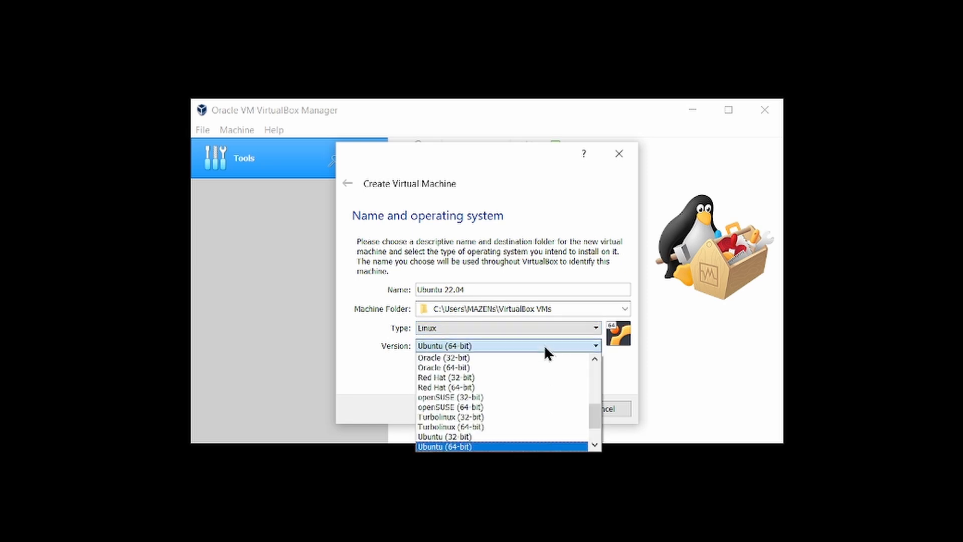
left_click(494, 447)
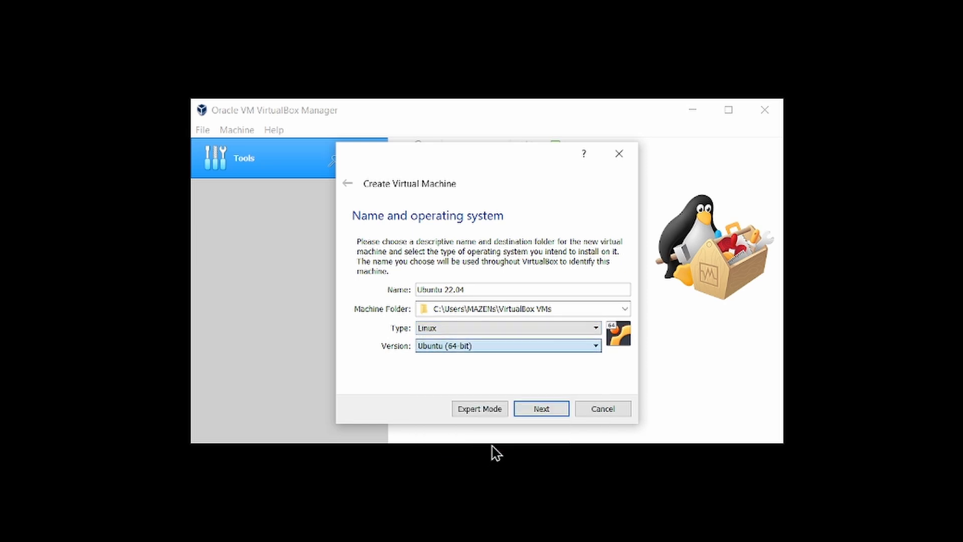
left_click(544, 409)
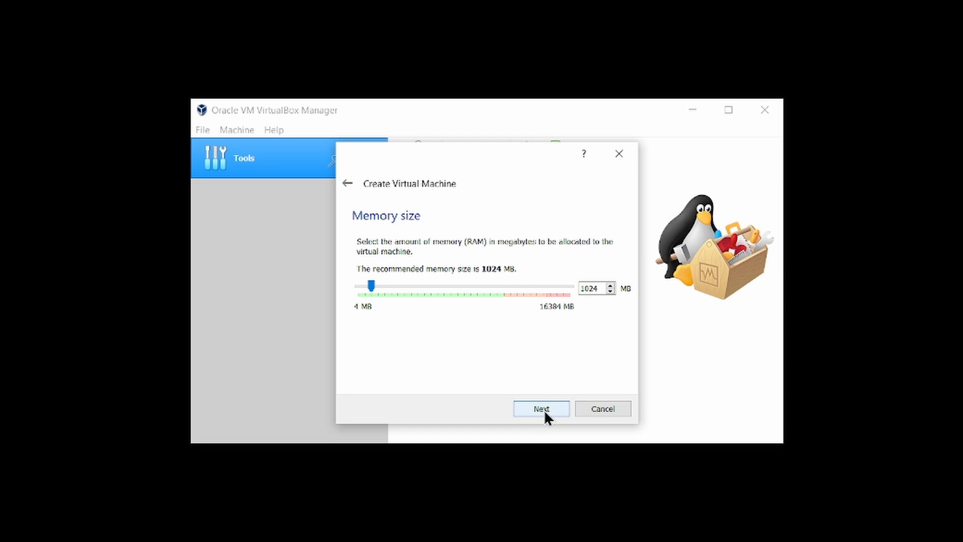
- Allocate 2048 MB of memory to the new virtual machine
double_click(588, 289)
type("20")
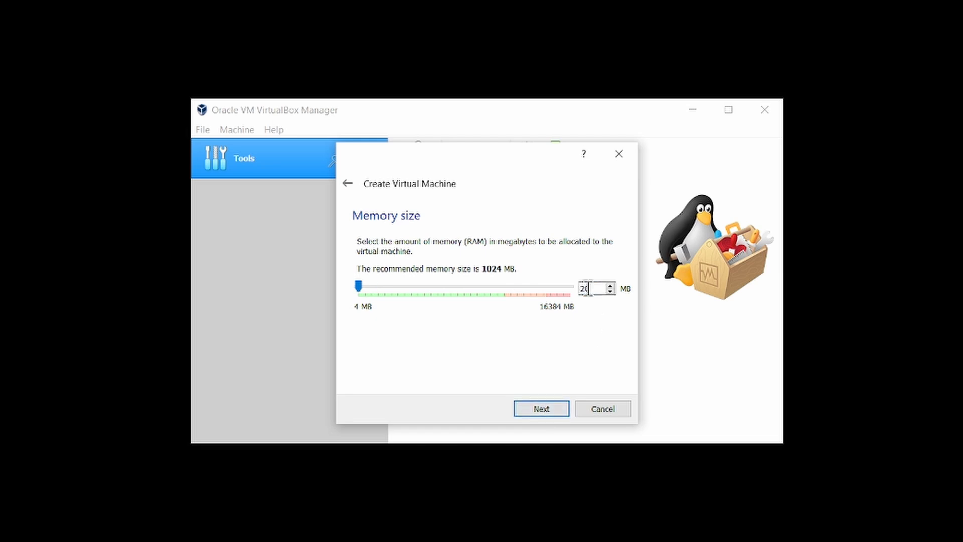
type("48")
left_click(547, 413)
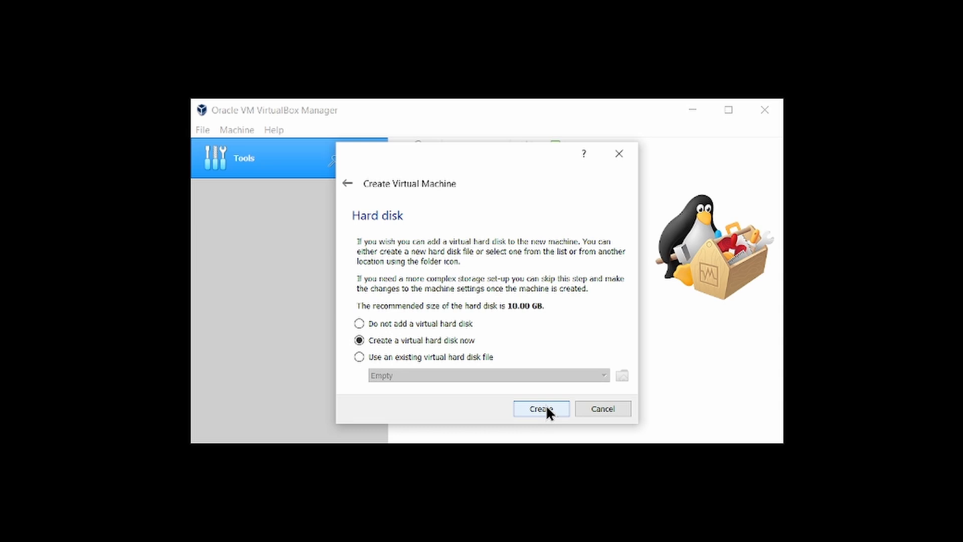
- Create a fixed-size VDI virtual hard disk of 10.00 GB in the default location for the virtual machine
left_click(546, 408)
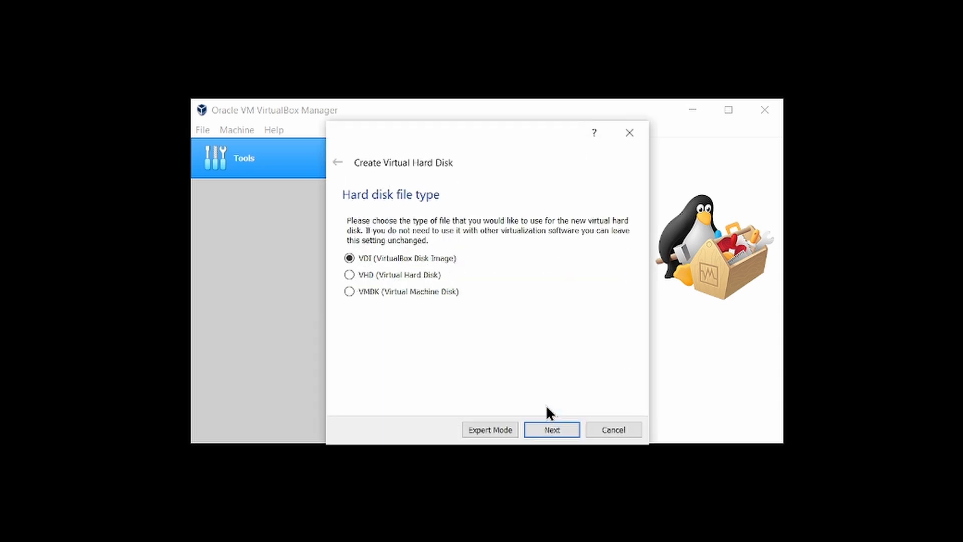
left_click(556, 429)
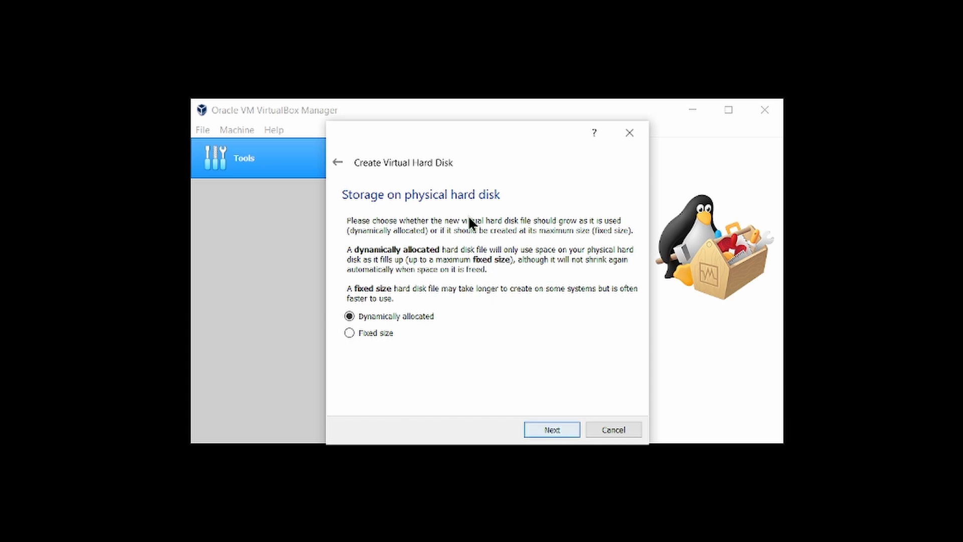
left_click(349, 332)
left_click(572, 435)
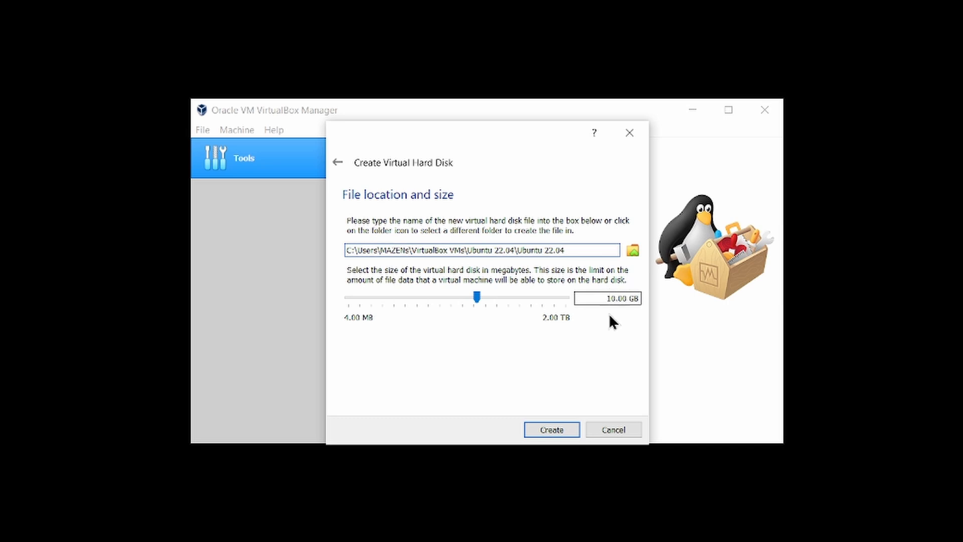
left_click(557, 432)
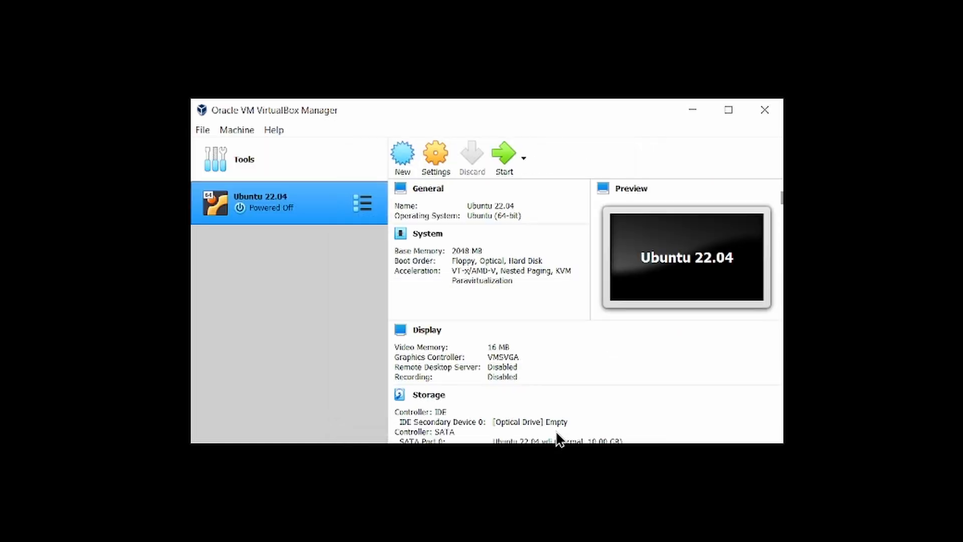
- In the virtual machine's system settings, put Optical first and Hard Disk second in the boot order, and disable Floppy
left_click(433, 152)
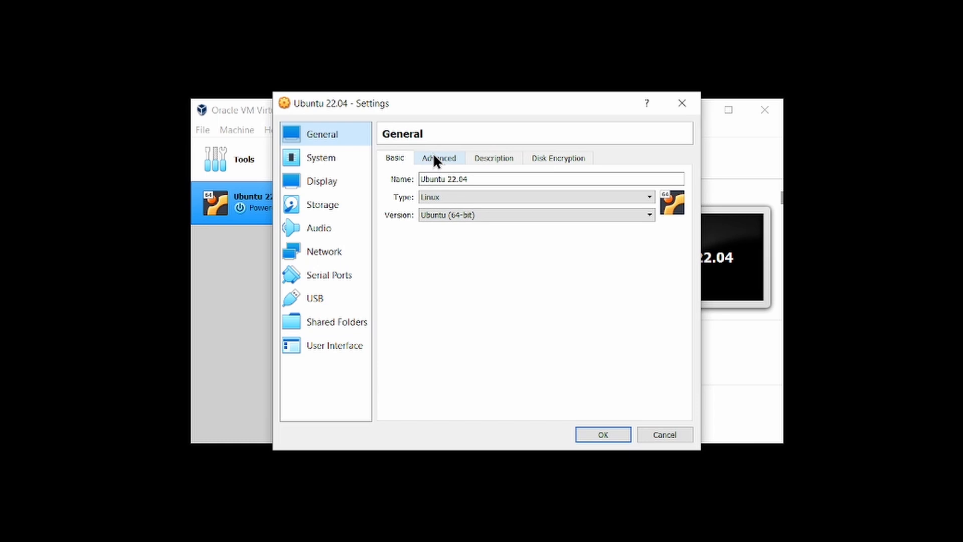
left_click(313, 157)
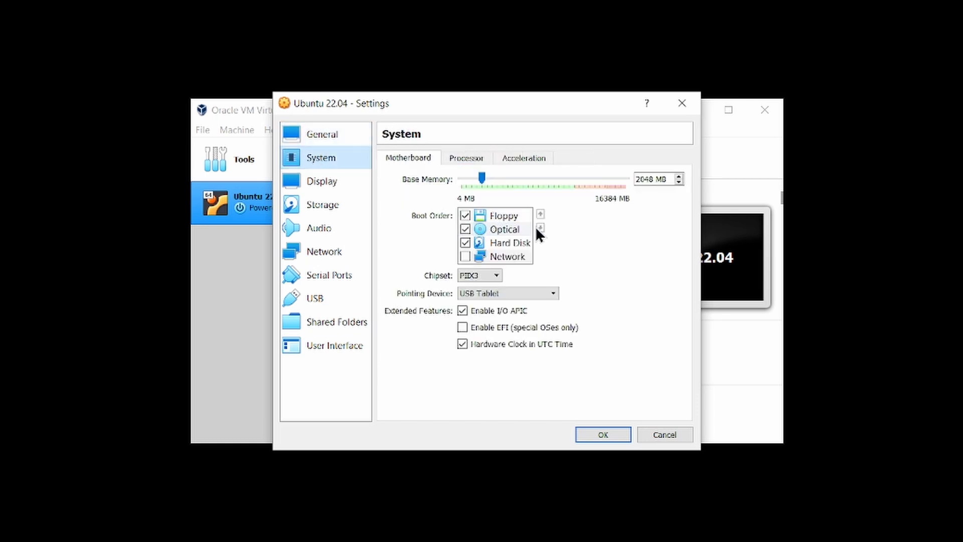
left_click(519, 229)
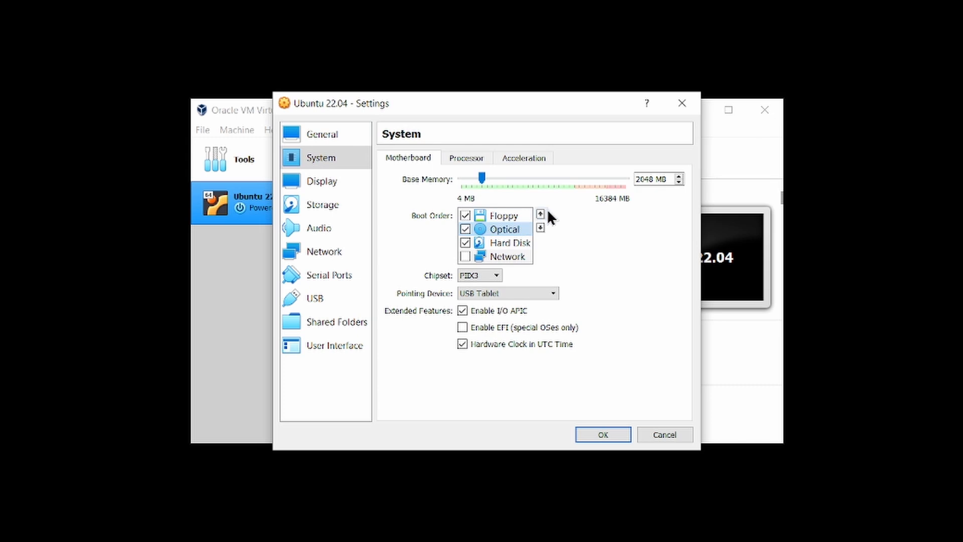
left_click(540, 214)
left_click(501, 242)
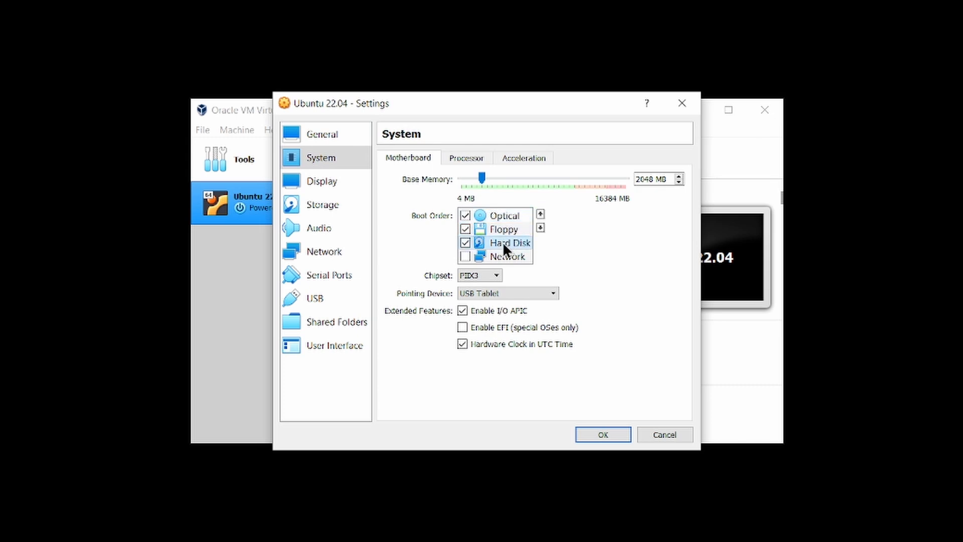
left_click(541, 213)
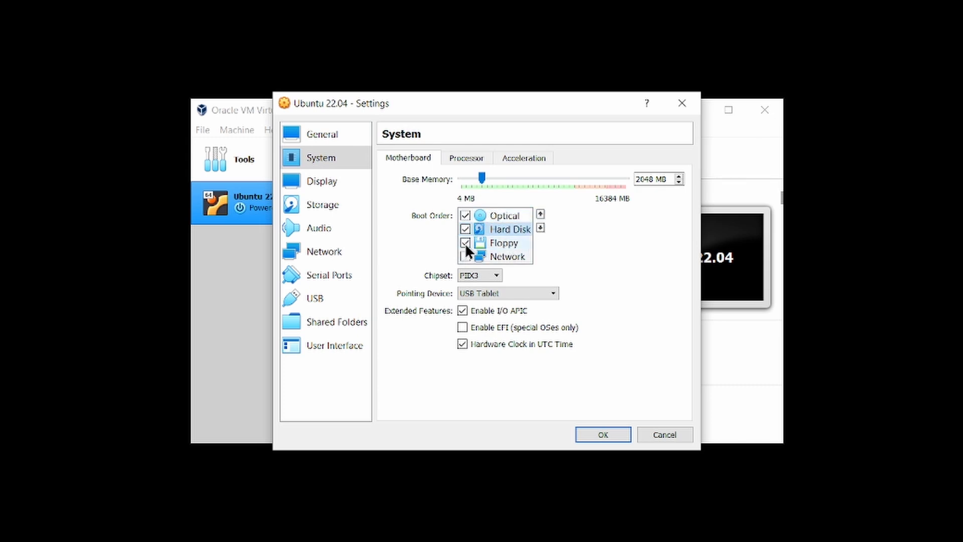
left_click(465, 242)
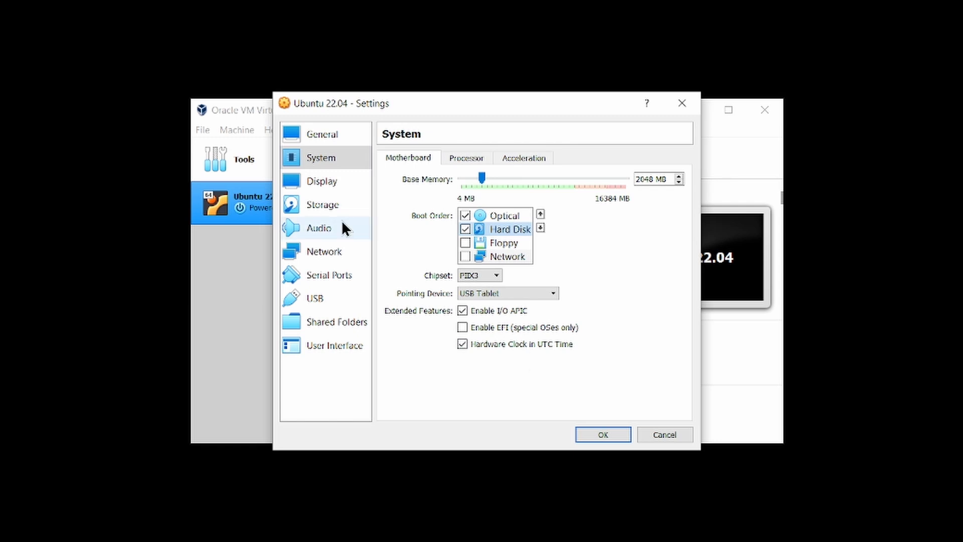
- Attach ubuntu-22.04-desktop-amd64.iso from Downloads to the empty IDE optical drive and save the virtual machine's settings
left_click(311, 187)
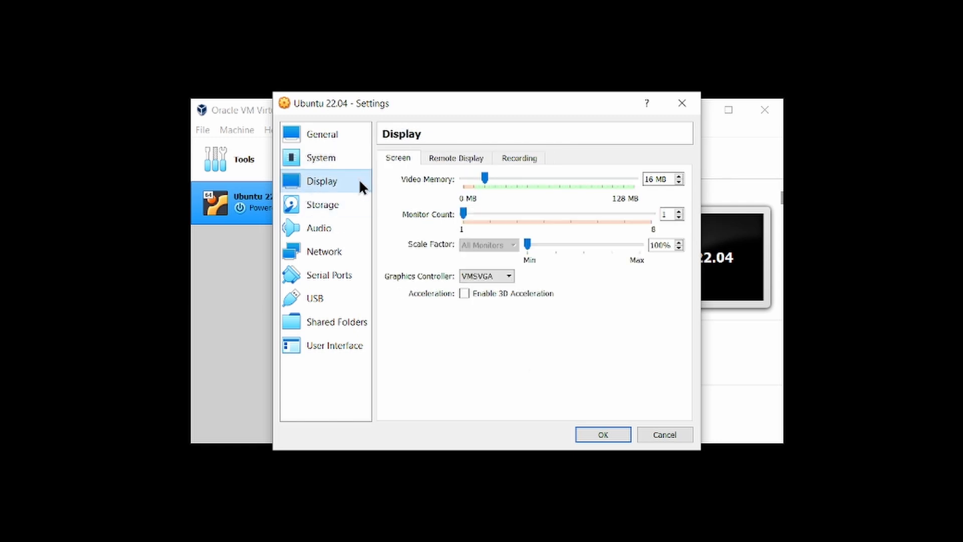
left_click(310, 211)
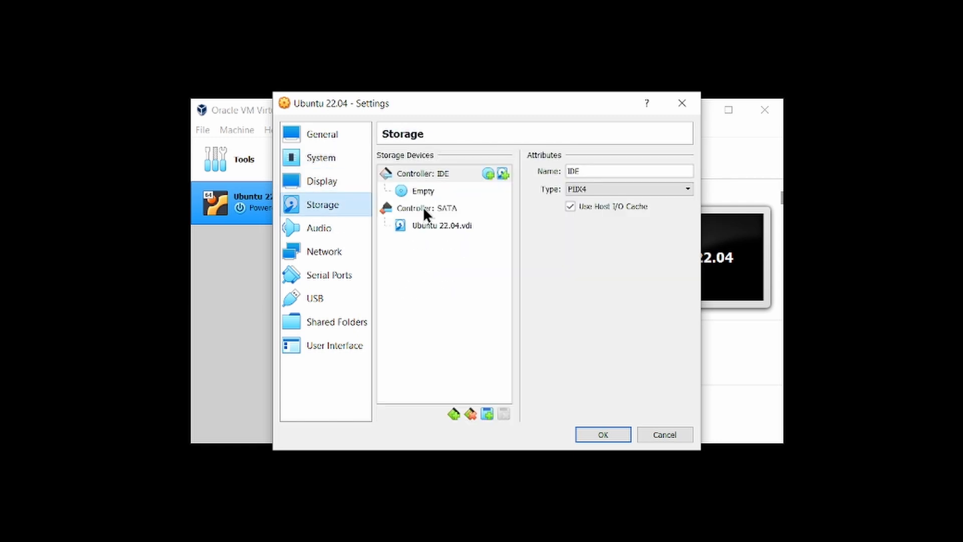
left_click(414, 195)
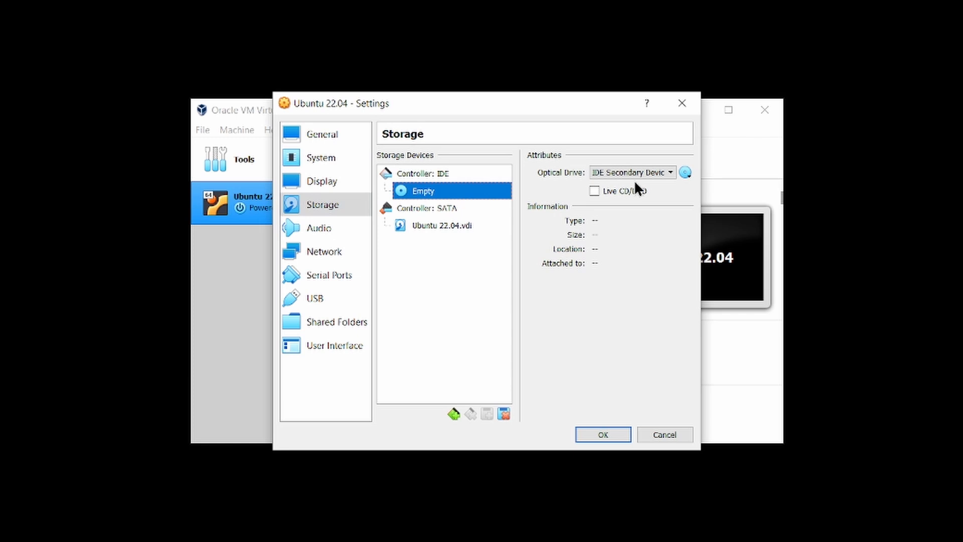
left_click(684, 172)
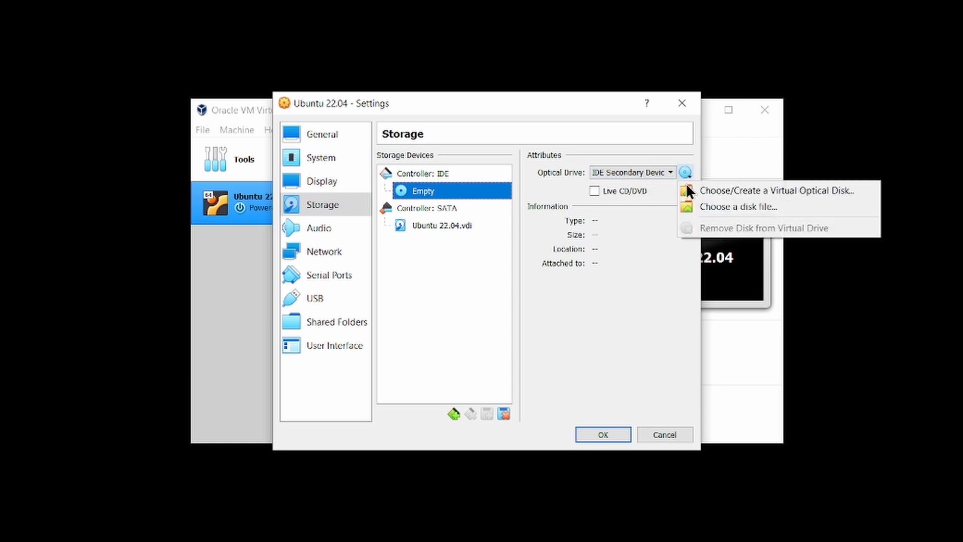
left_click(707, 212)
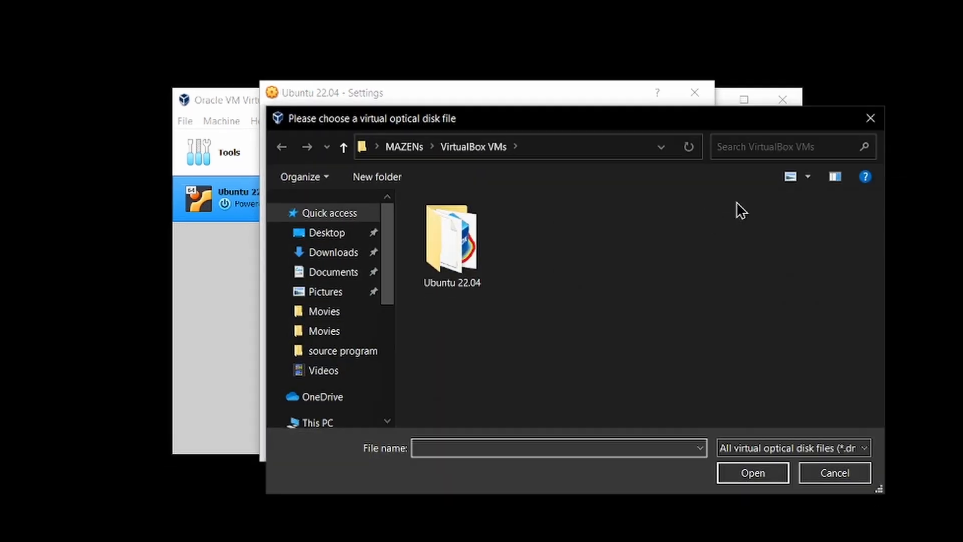
left_click(316, 253)
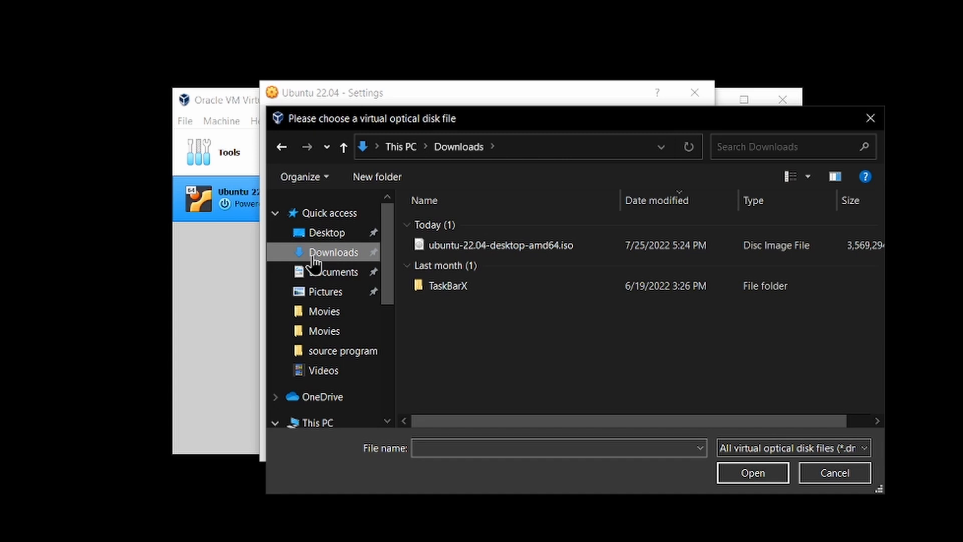
left_click(466, 244)
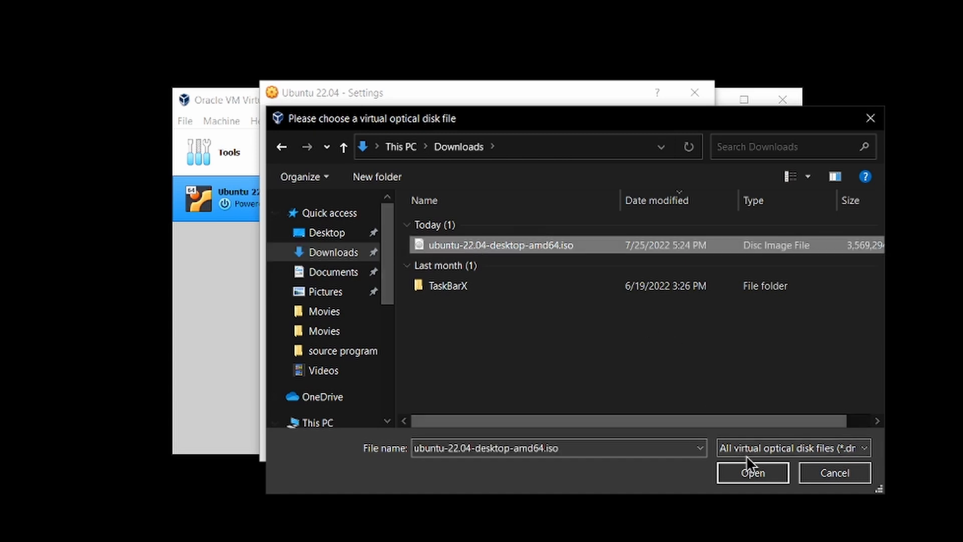
left_click(751, 470)
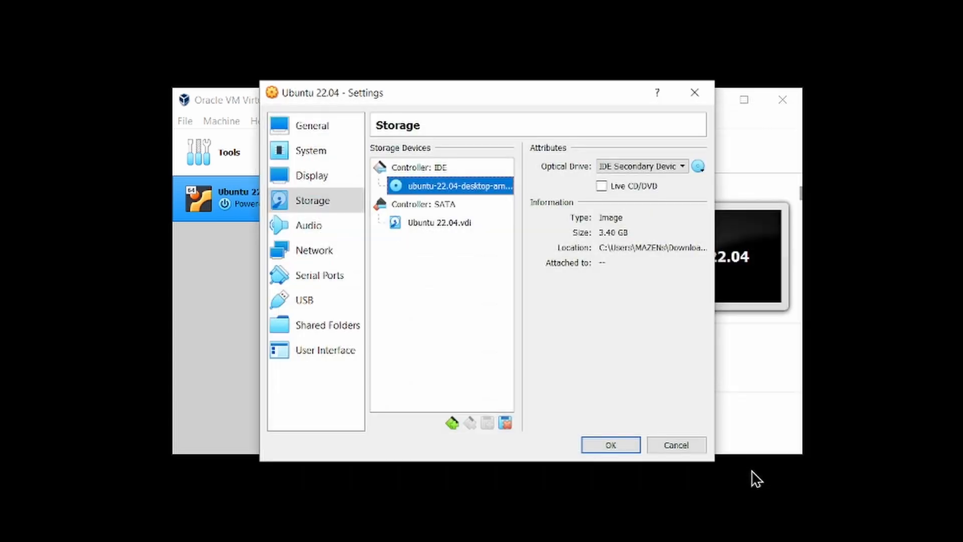
left_click(591, 444)
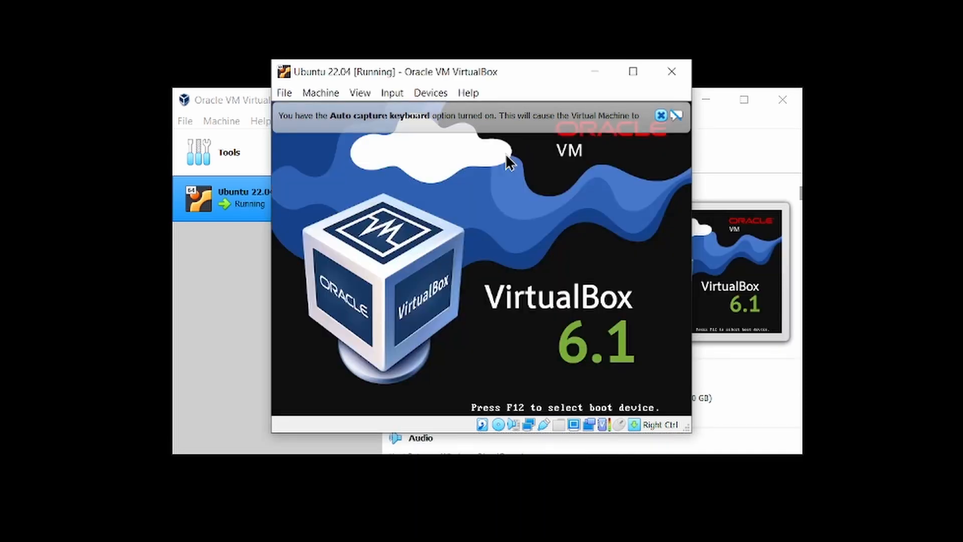
- Capture the mouse and keyboard in the running virtual machine and boot Ubuntu from the GRUB menu, dismissing the VirtualBox notices
left_click(660, 116)
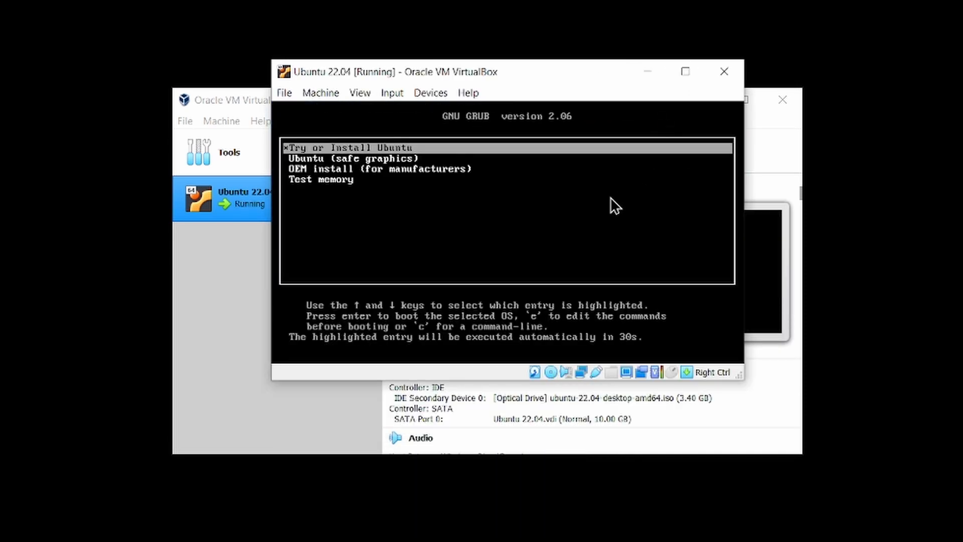
left_click(365, 165)
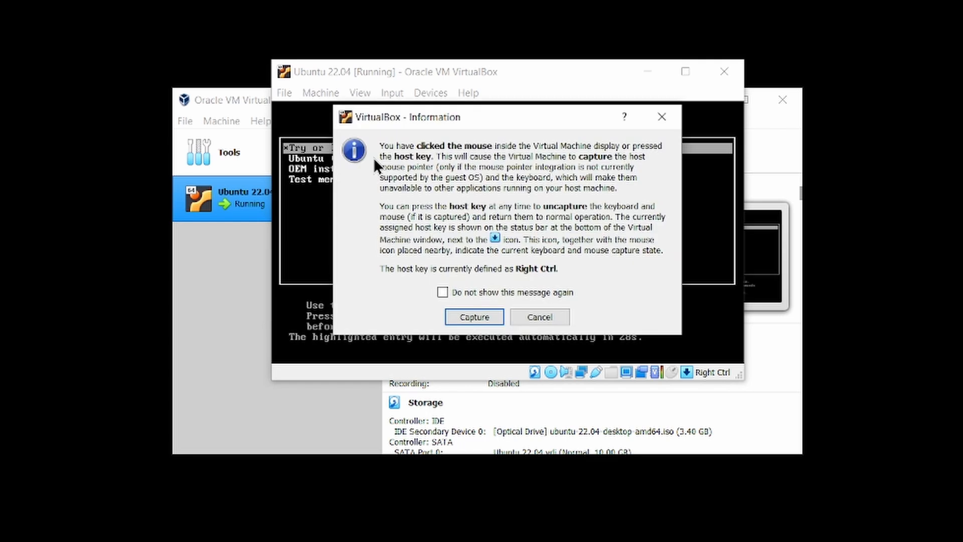
left_click(475, 317)
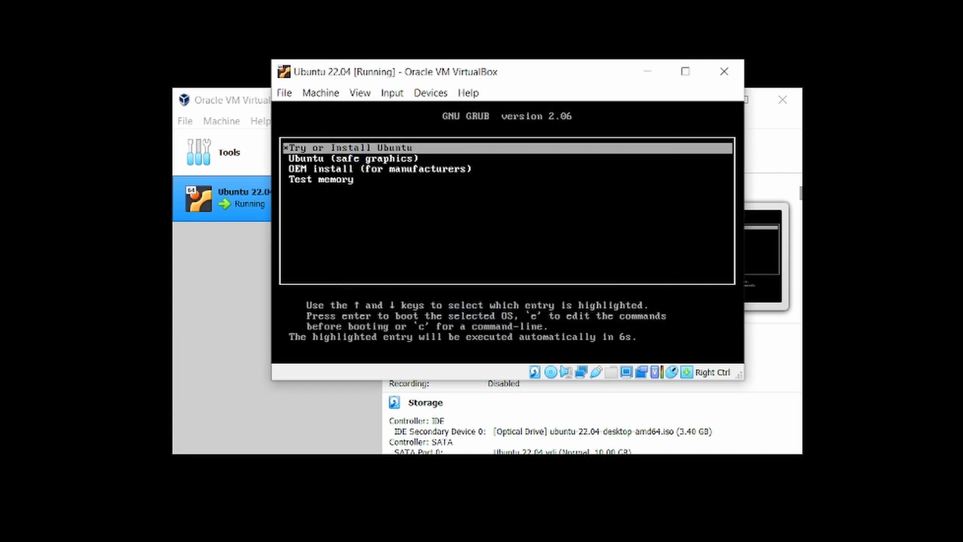
key("Down")
key("Return")
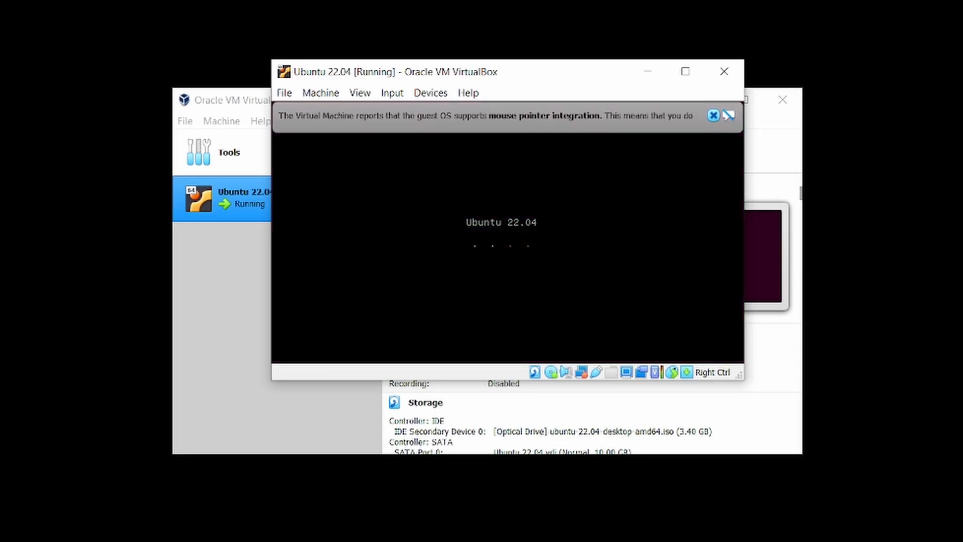
left_click(713, 116)
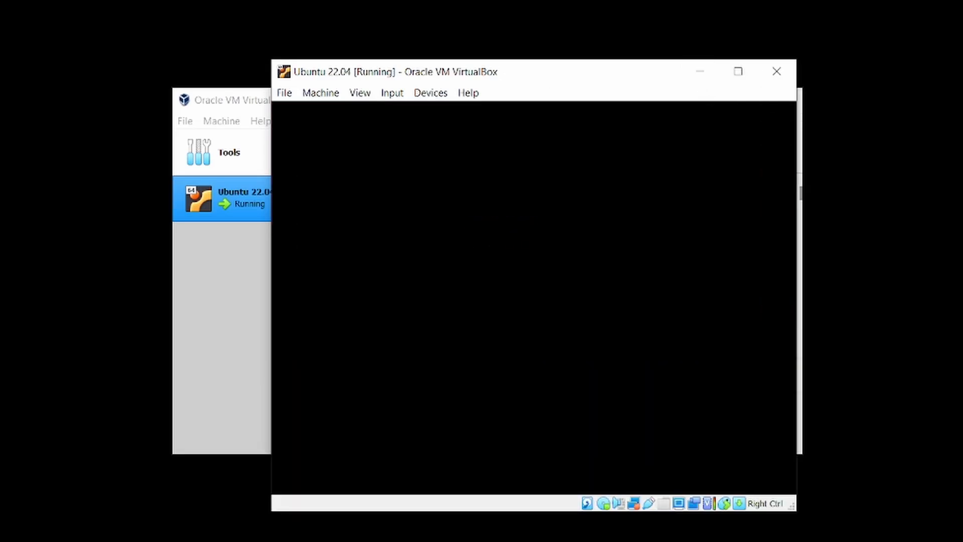
left_click_drag(566, 69, 521, 58)
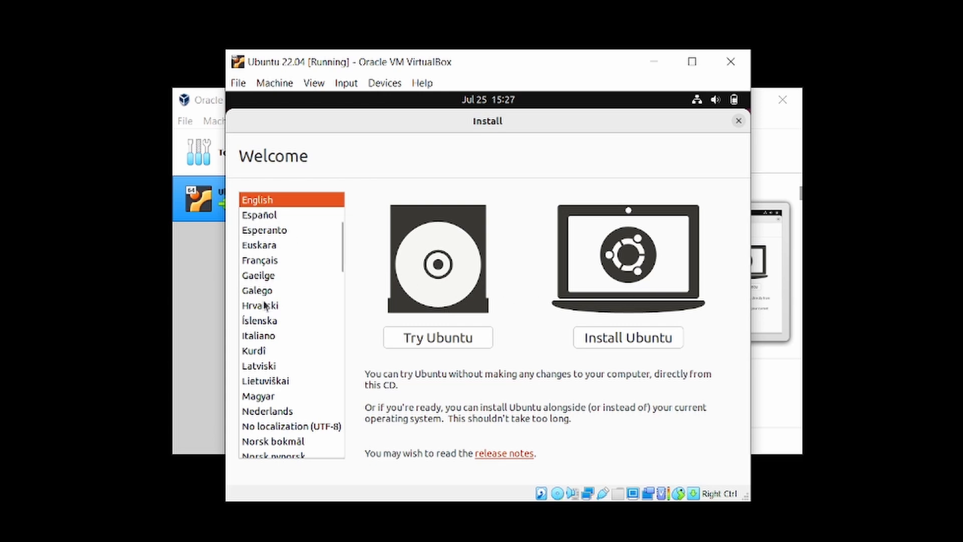
- Try the installer's welcome screen in Arabic and return its language to English
scroll(277, 361, "down", 20)
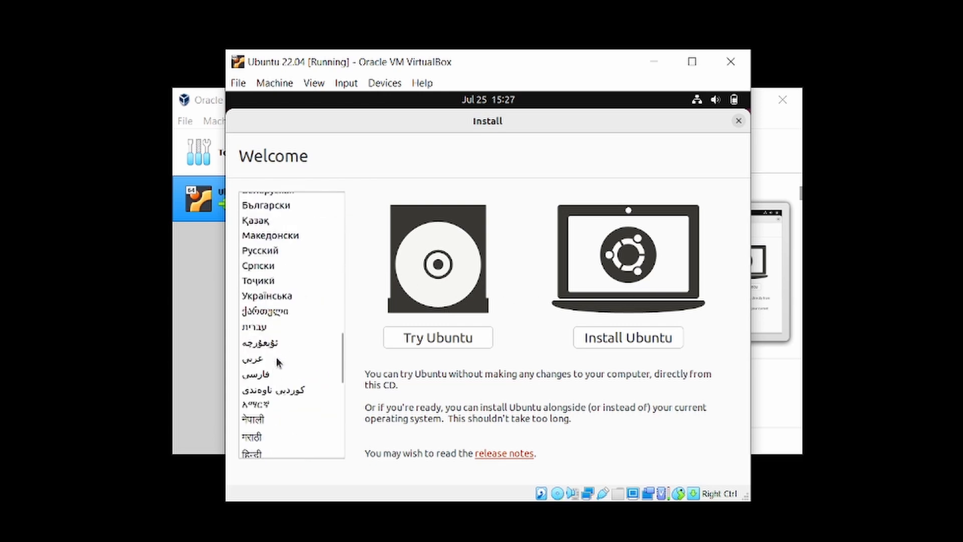
left_click(247, 360)
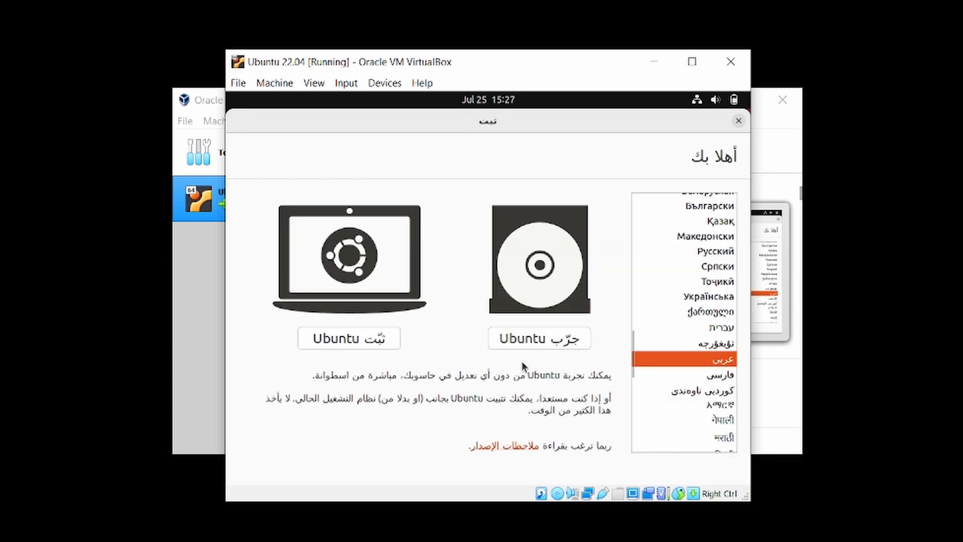
scroll(715, 287, "up", 15)
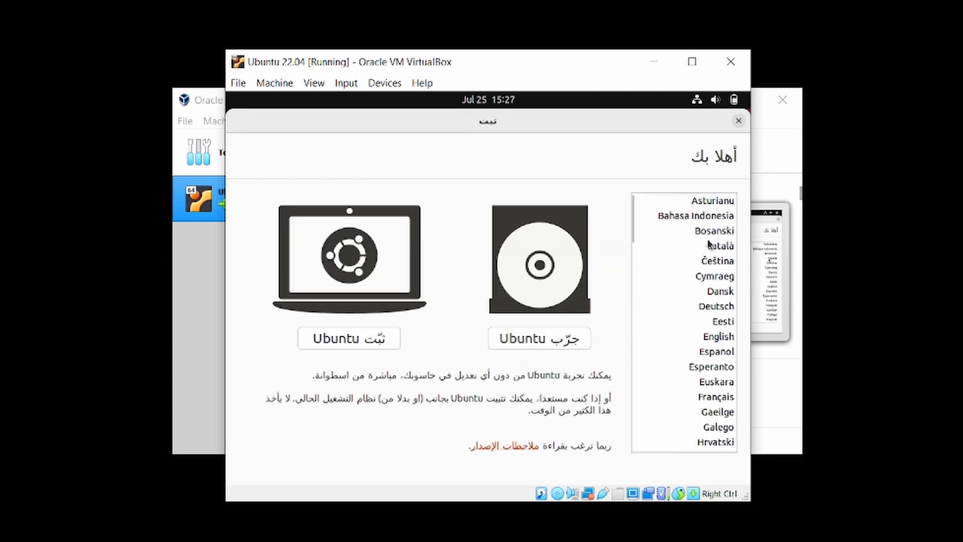
left_click(710, 337)
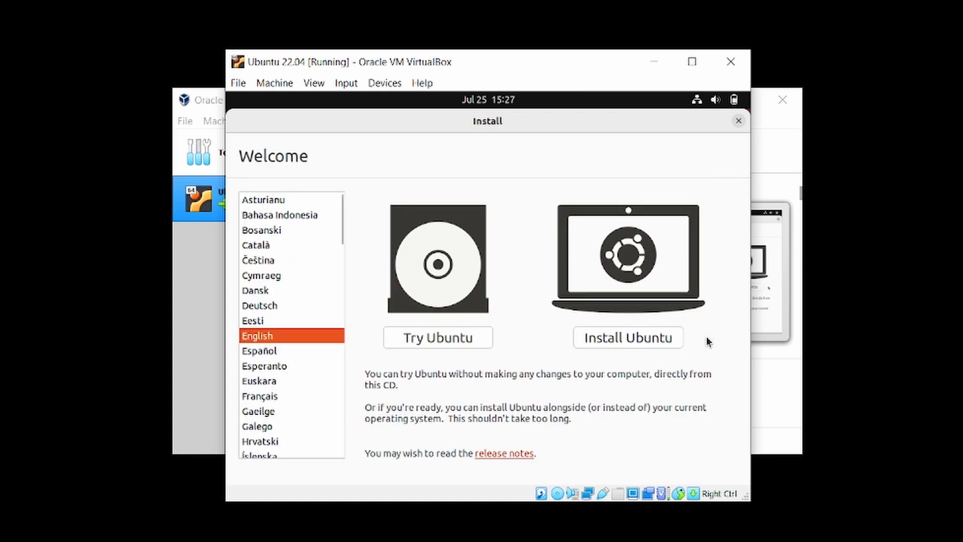
- Start installing Ubuntu with the English (US) keyboard layout, choosing Minimal installation and no update downloads during installation
left_click(615, 341)
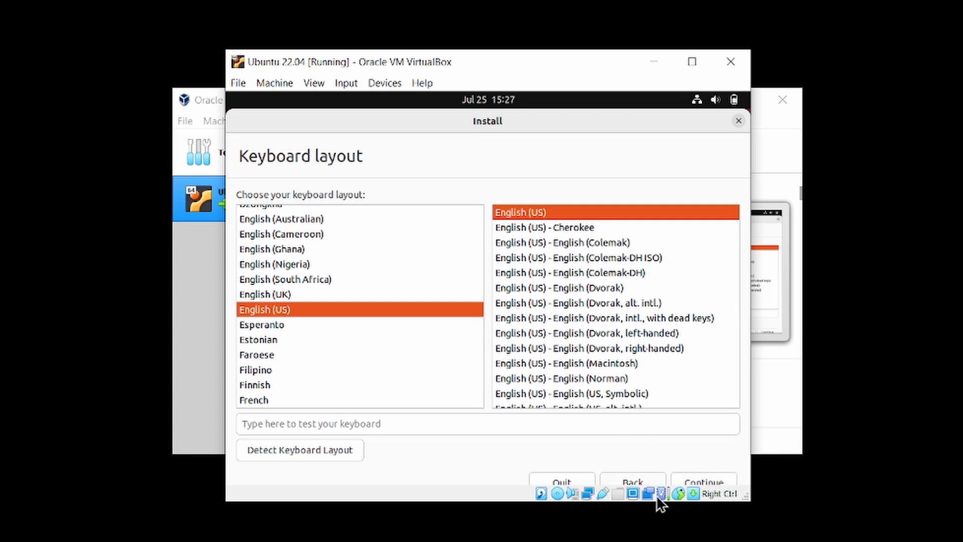
left_click(715, 482)
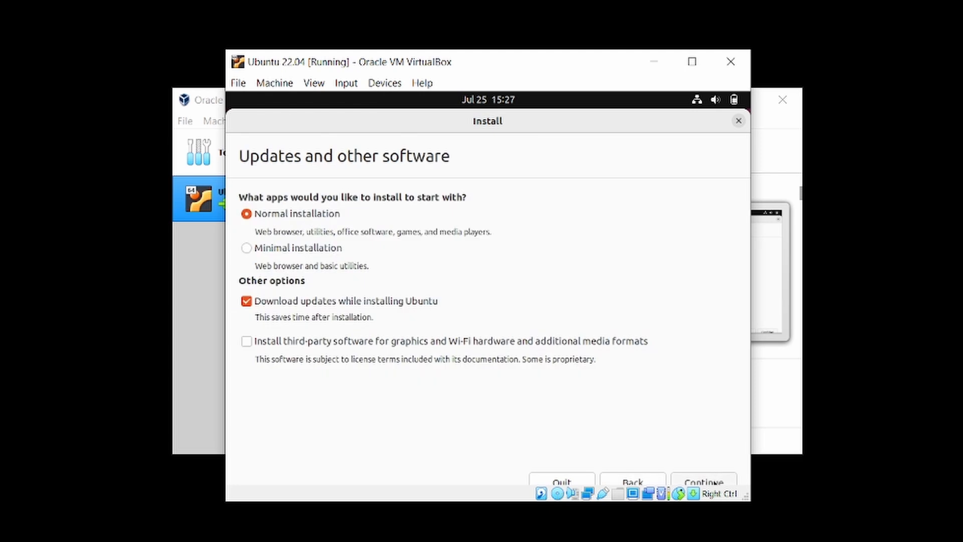
left_click(248, 249)
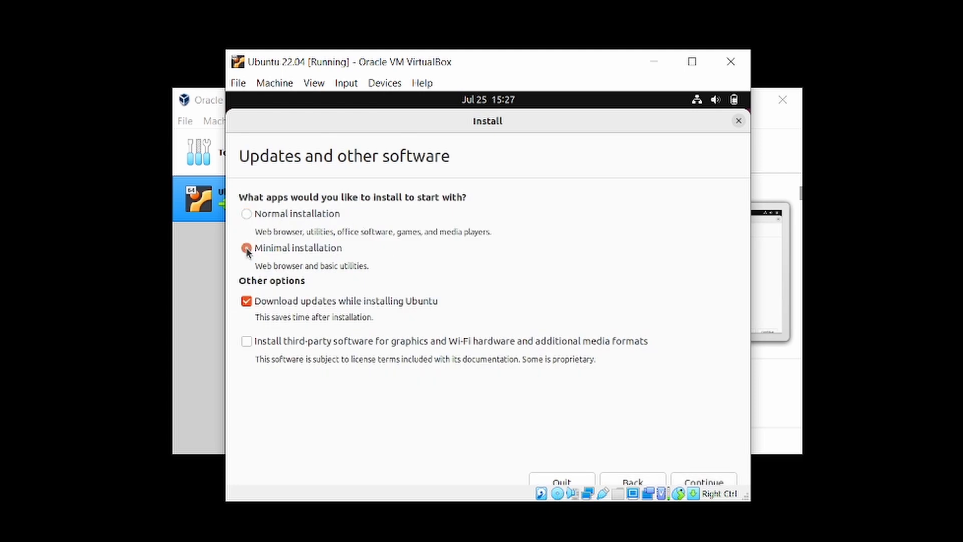
left_click(246, 301)
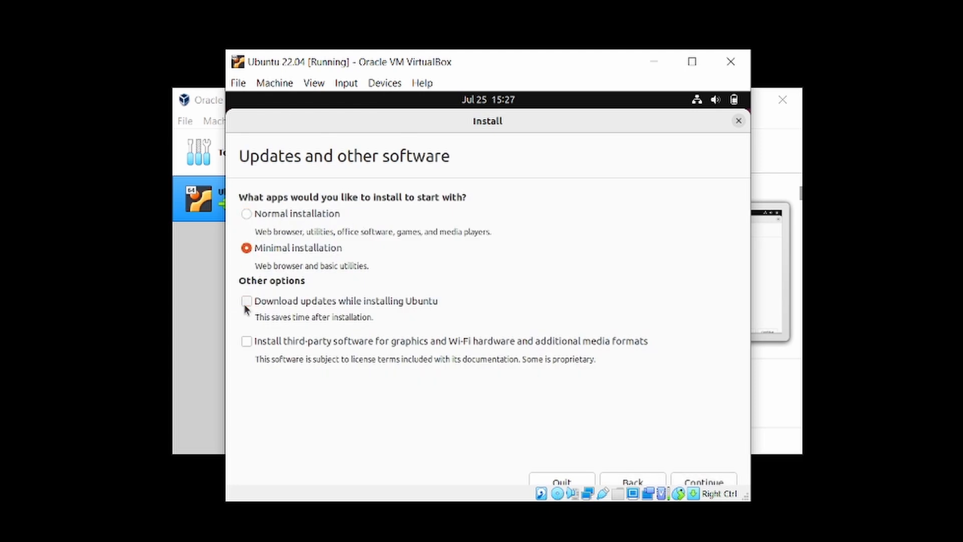
left_click(718, 480)
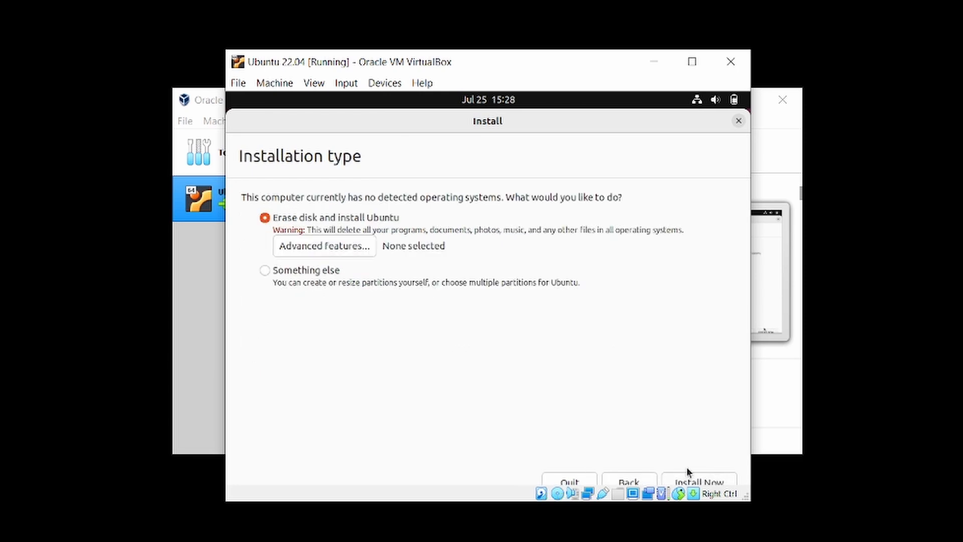
- Choose to erase the disk and install Ubuntu, approve writing the changes to disk, and set the location to Cairo
left_click(704, 481)
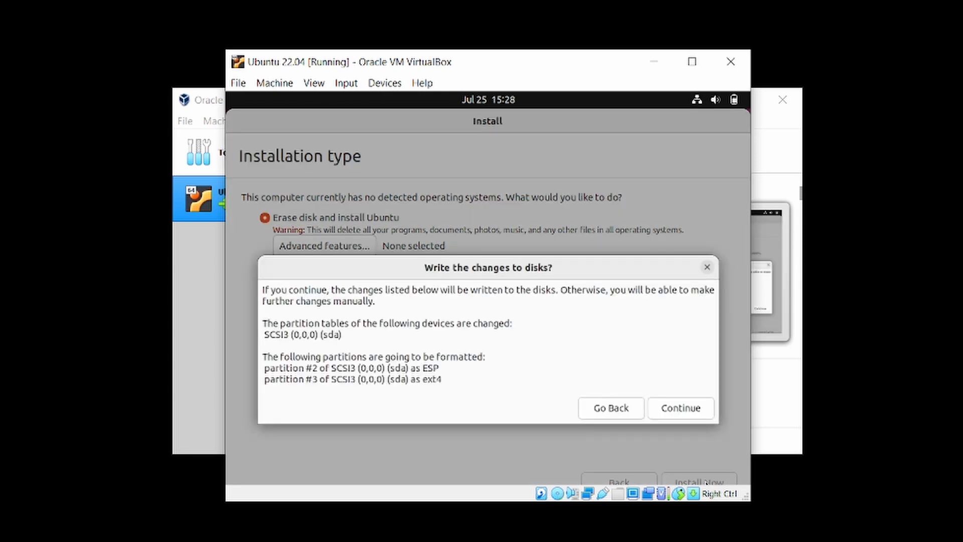
left_click(670, 407)
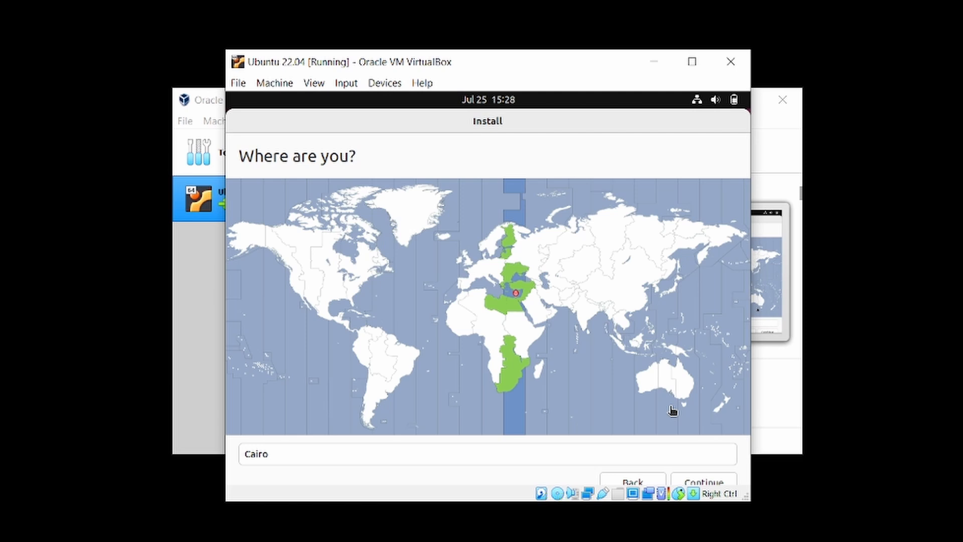
left_click(516, 301)
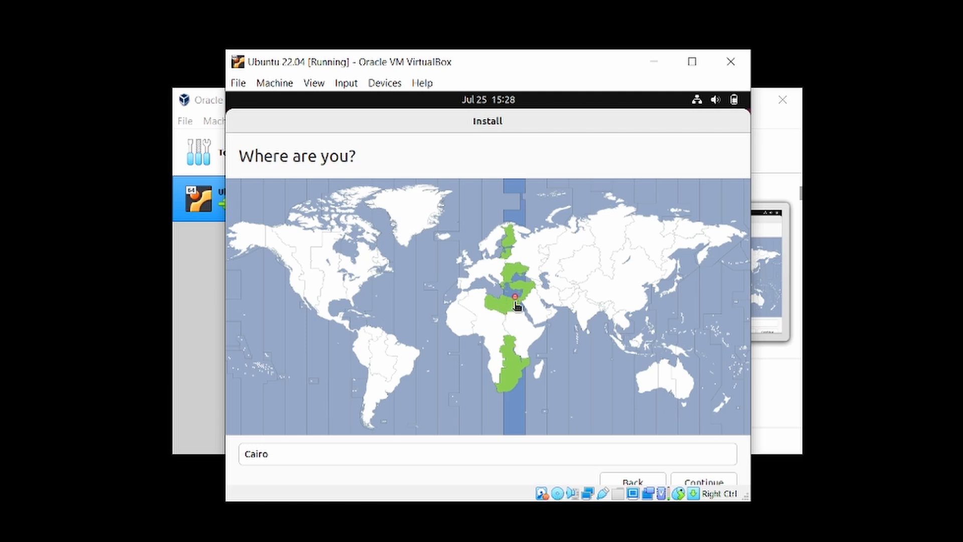
left_click(718, 480)
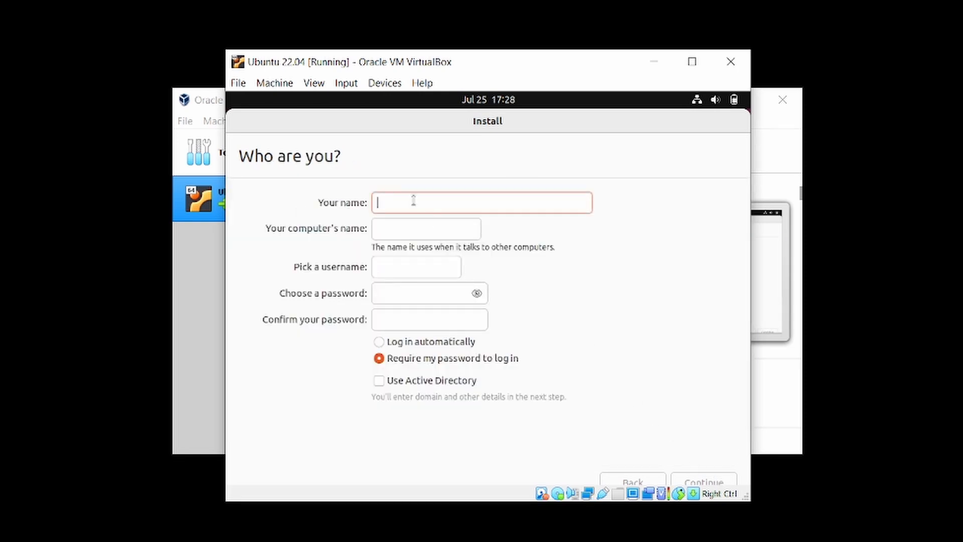
- Fill in the user's name, enter and confirm the account password with password login required, and submit the account details
type("Mazen")
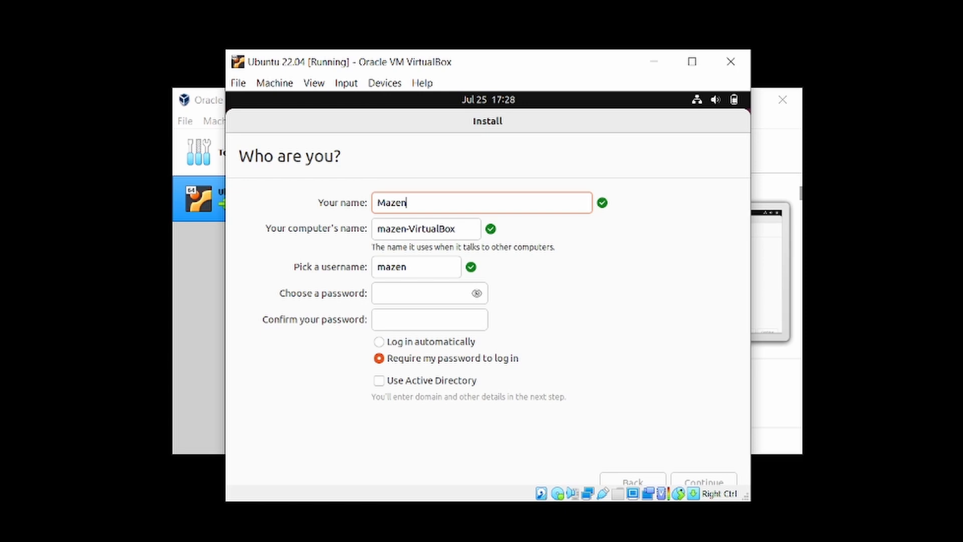
left_click(398, 295)
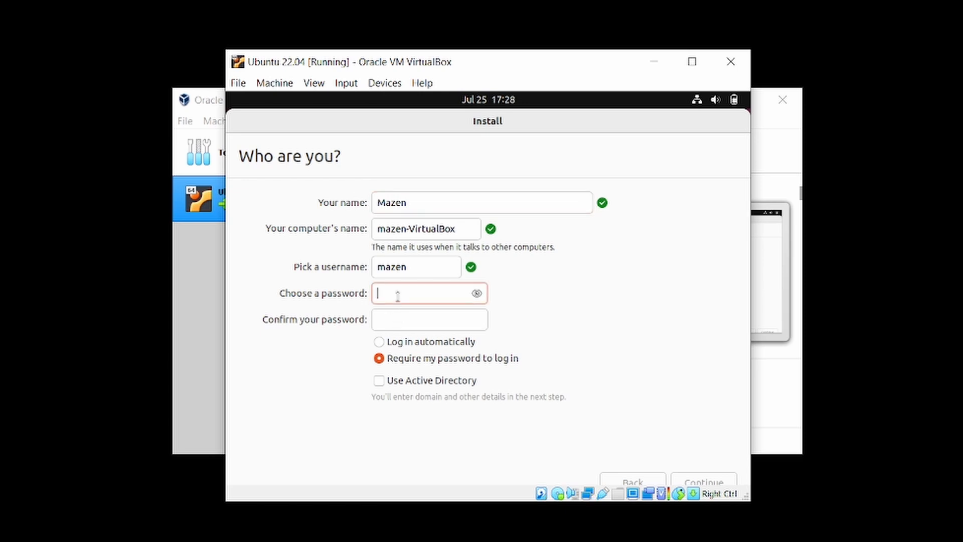
key("Tab")
key("Tab")
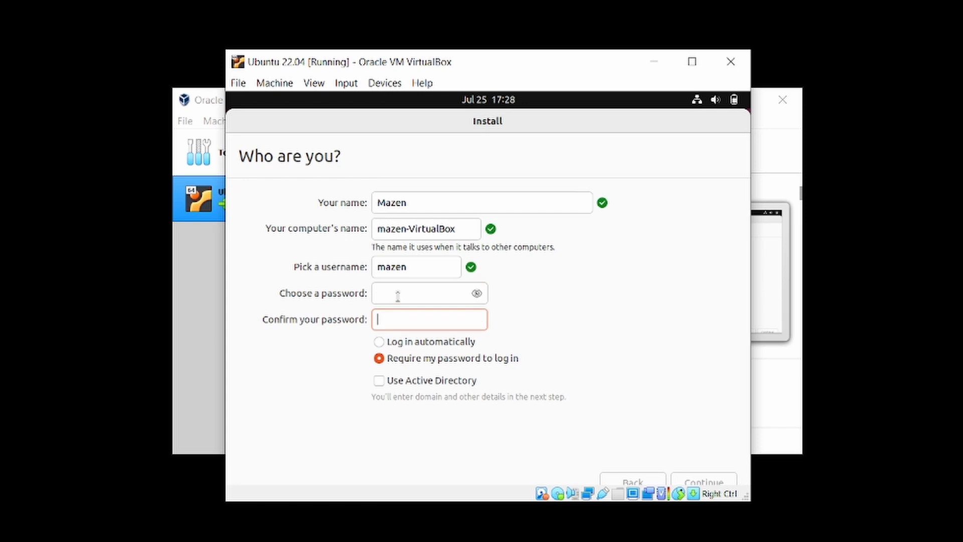
left_click(398, 295)
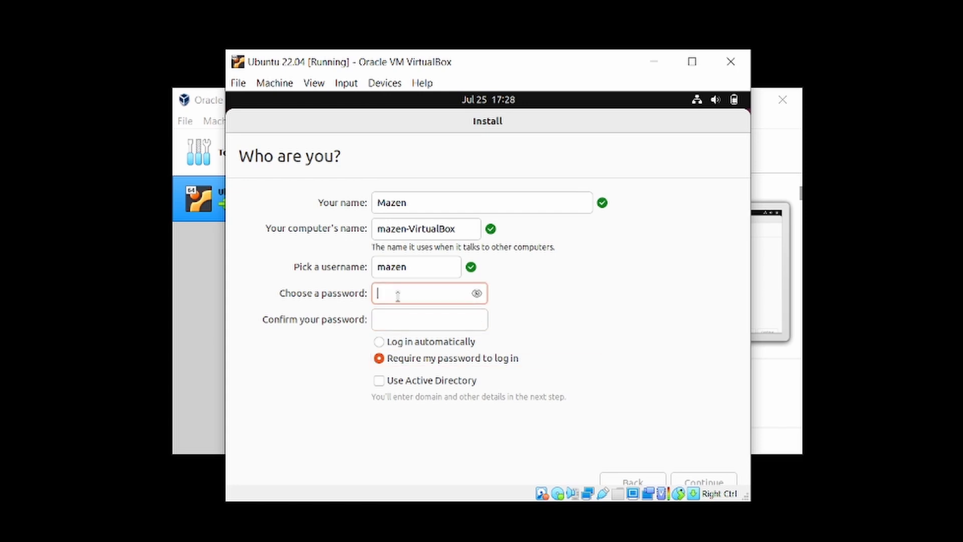
type("•••••")
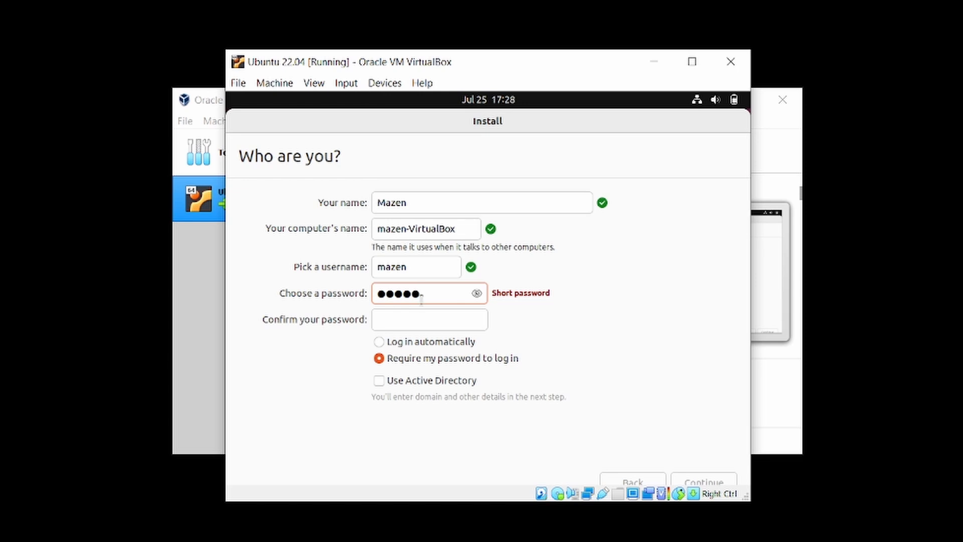
left_click(423, 320)
type("•••••")
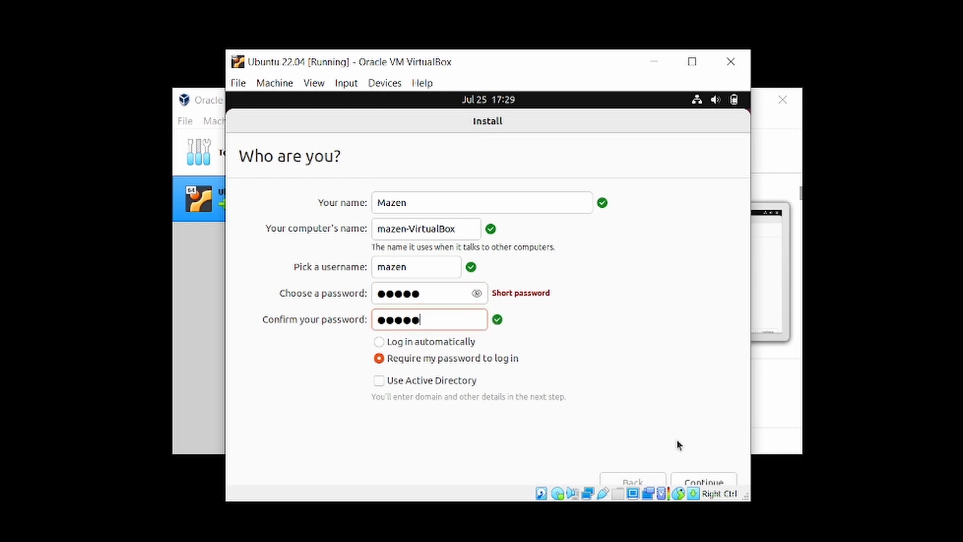
left_click(702, 482)
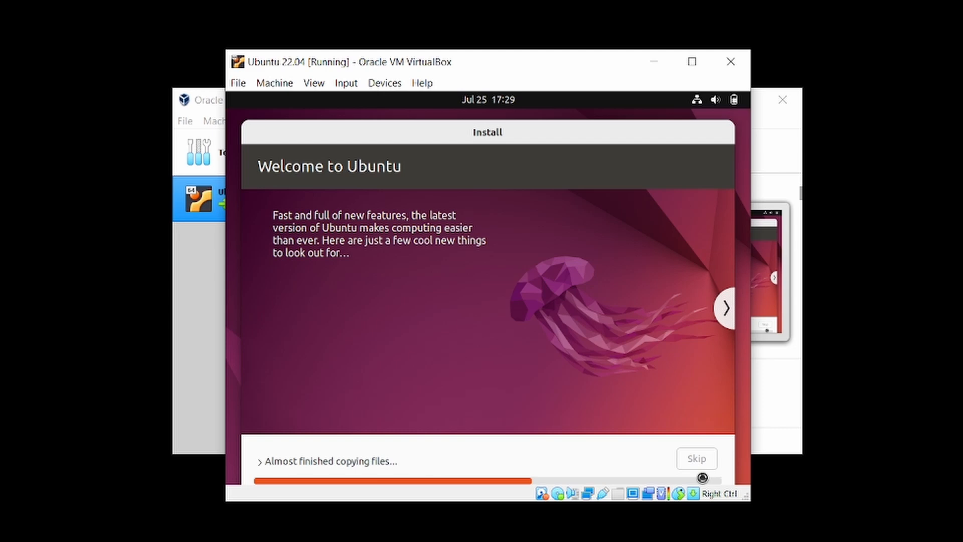
- Maximize the virtual machine window and restart into the installed Ubuntu once installation completes, continuing past the installation medium prompt
left_click(692, 61)
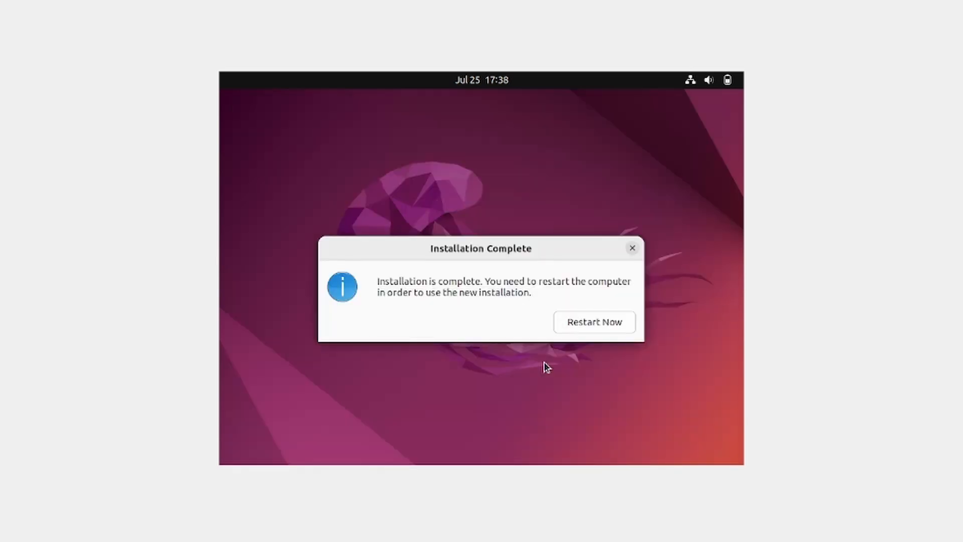
left_click(597, 324)
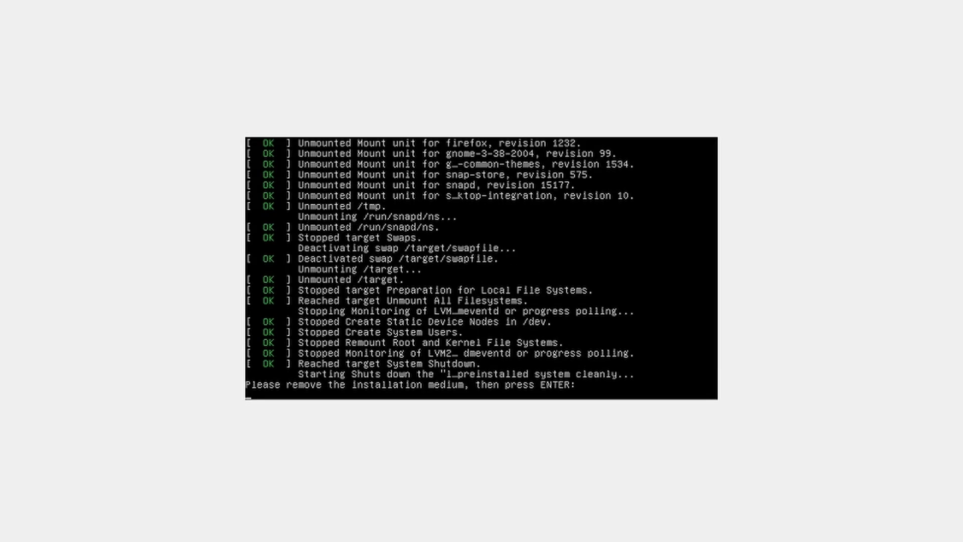
key("Return")
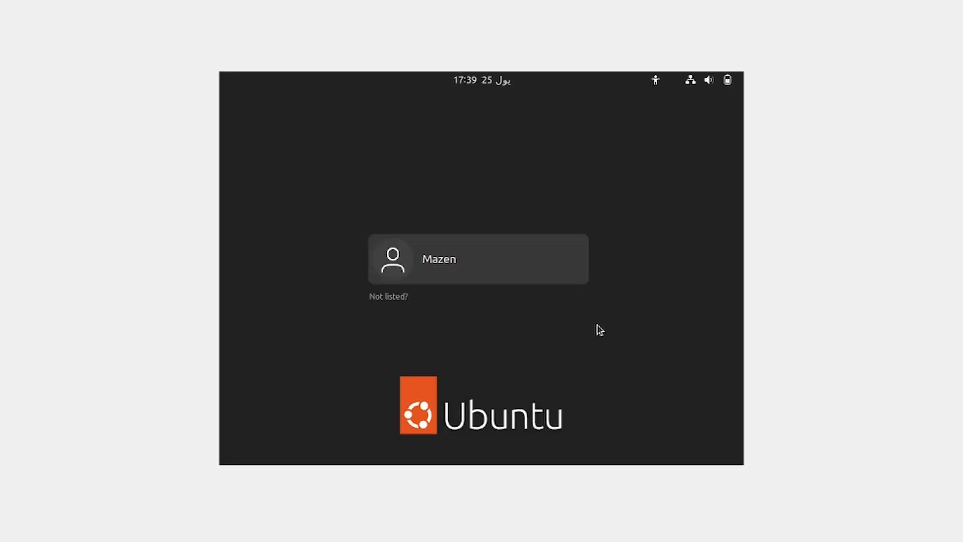
- Log in to Ubuntu with the created user account by entering the account password
left_click(499, 259)
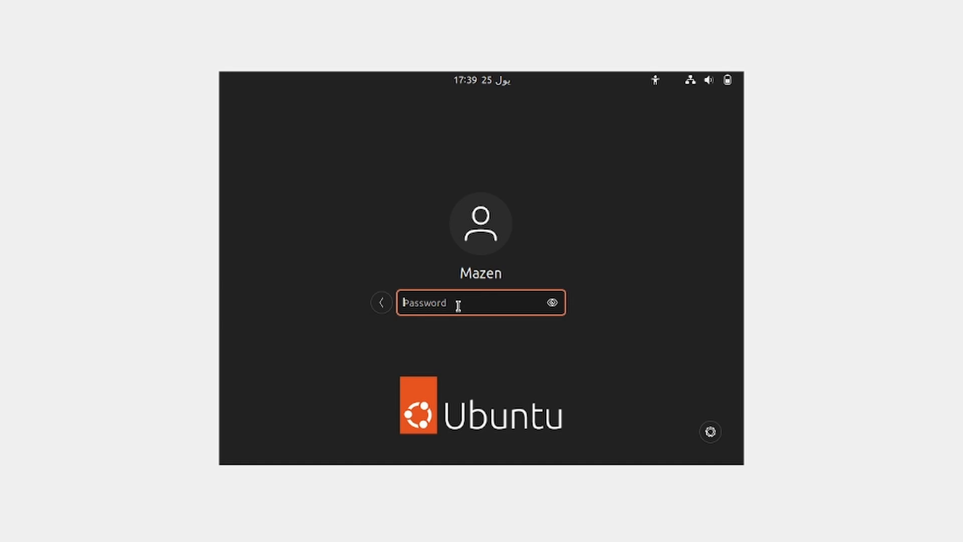
type("*****")
key("Return")
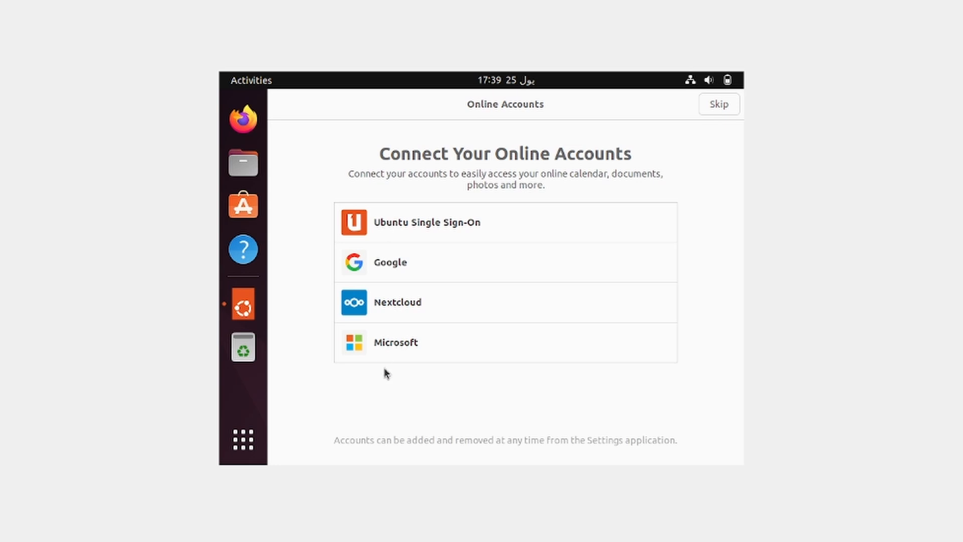
- Complete the Ubuntu welcome setup, skipping online accounts and keeping the option to send system info to Canonical
left_click(715, 105)
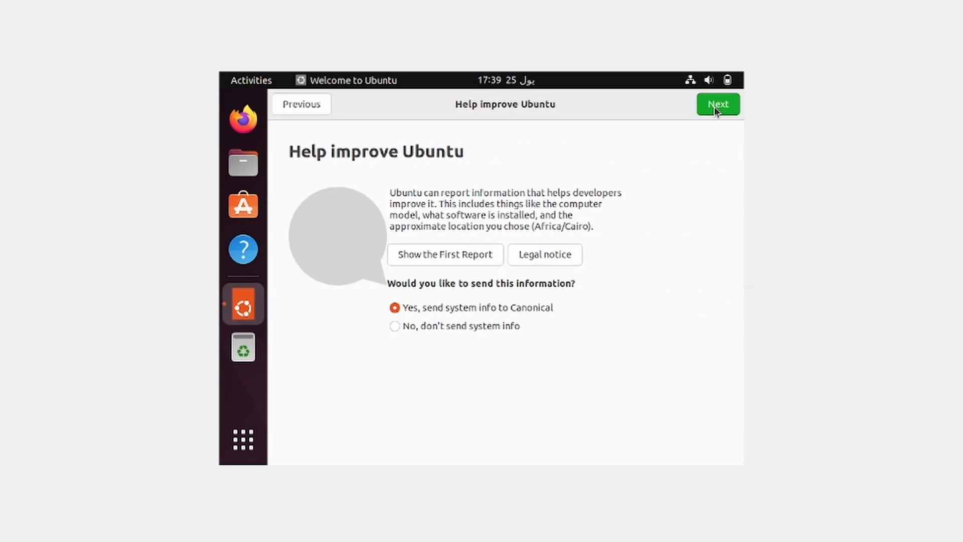
left_click(715, 107)
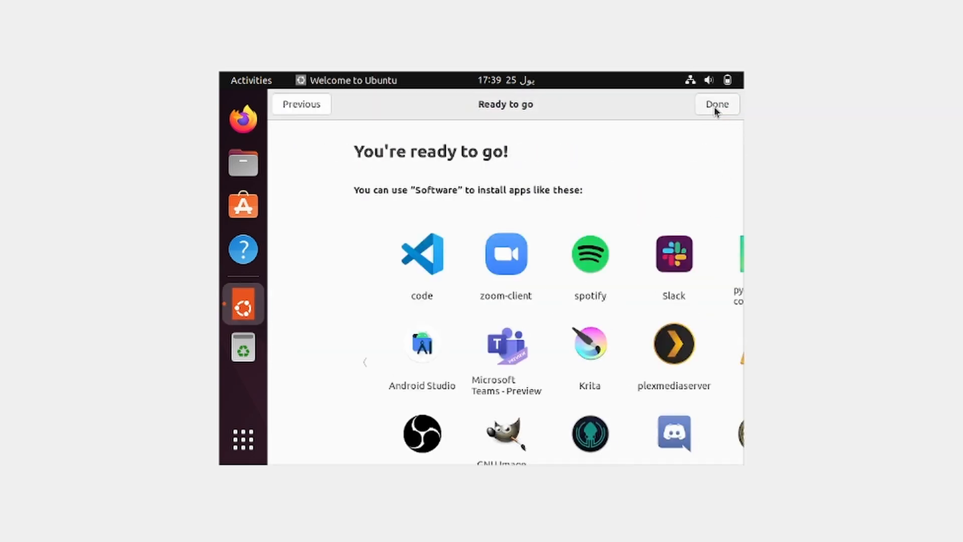
left_click(714, 107)
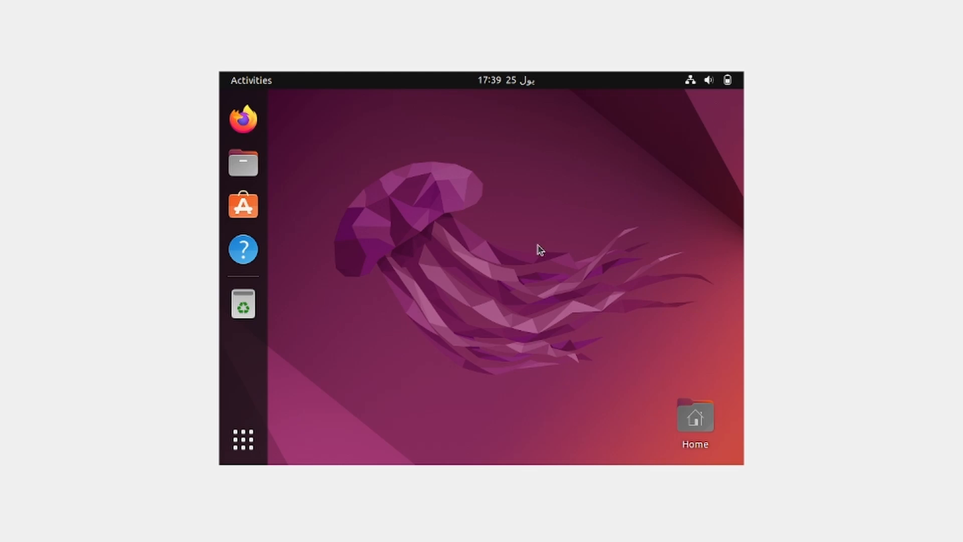